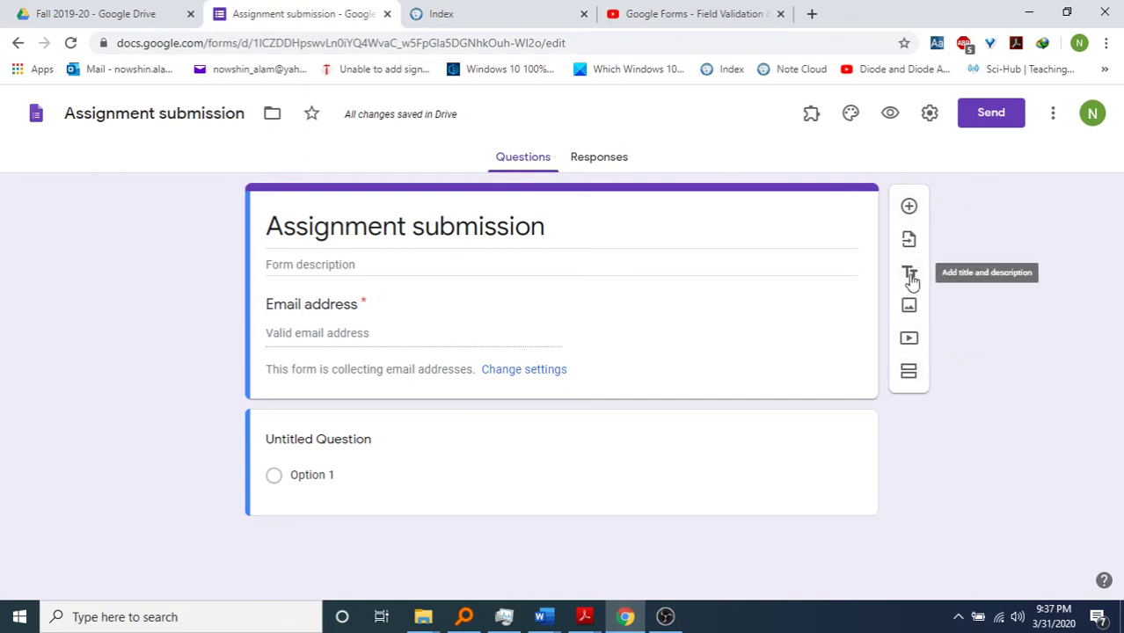
Step: Add a short-answer question titled "ID" below the email address field
left_click(909, 208)
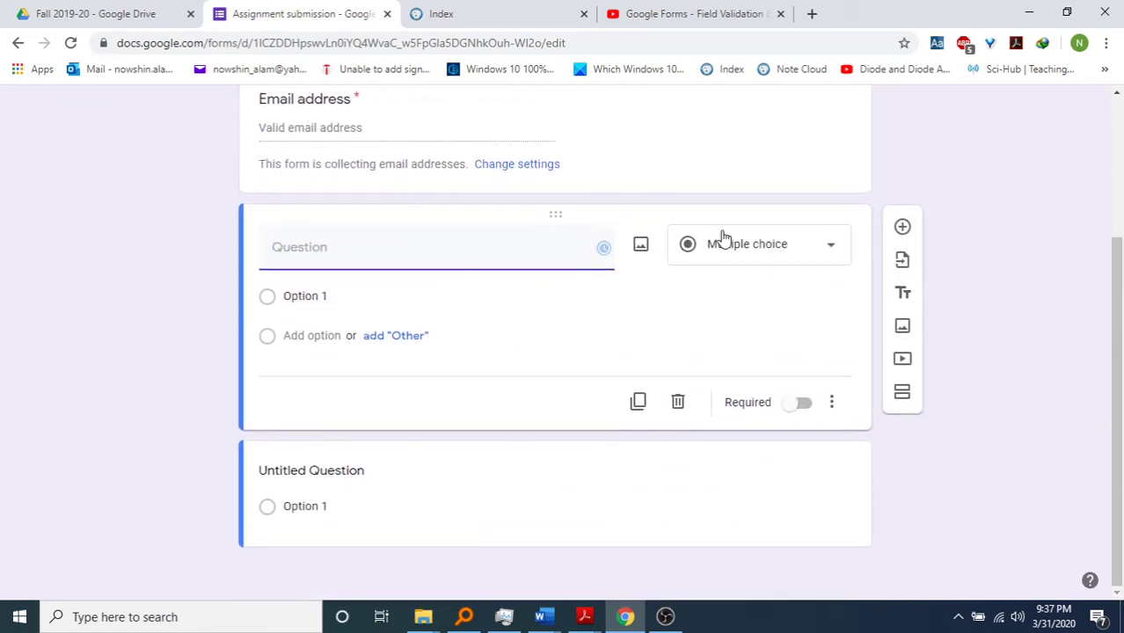
left_click(770, 254)
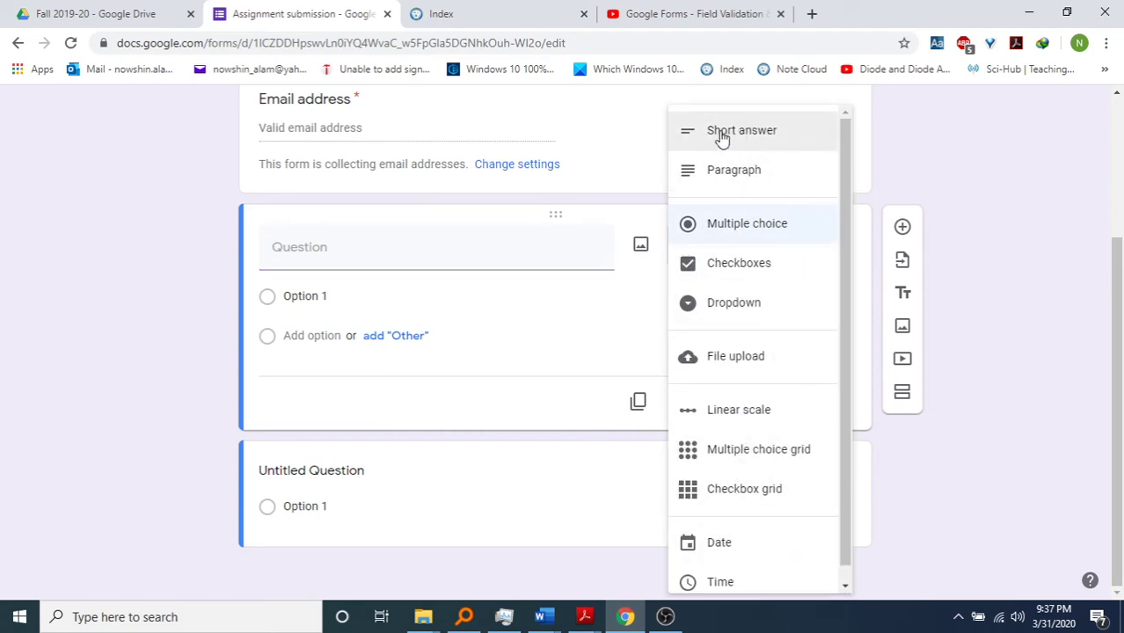
left_click(761, 133)
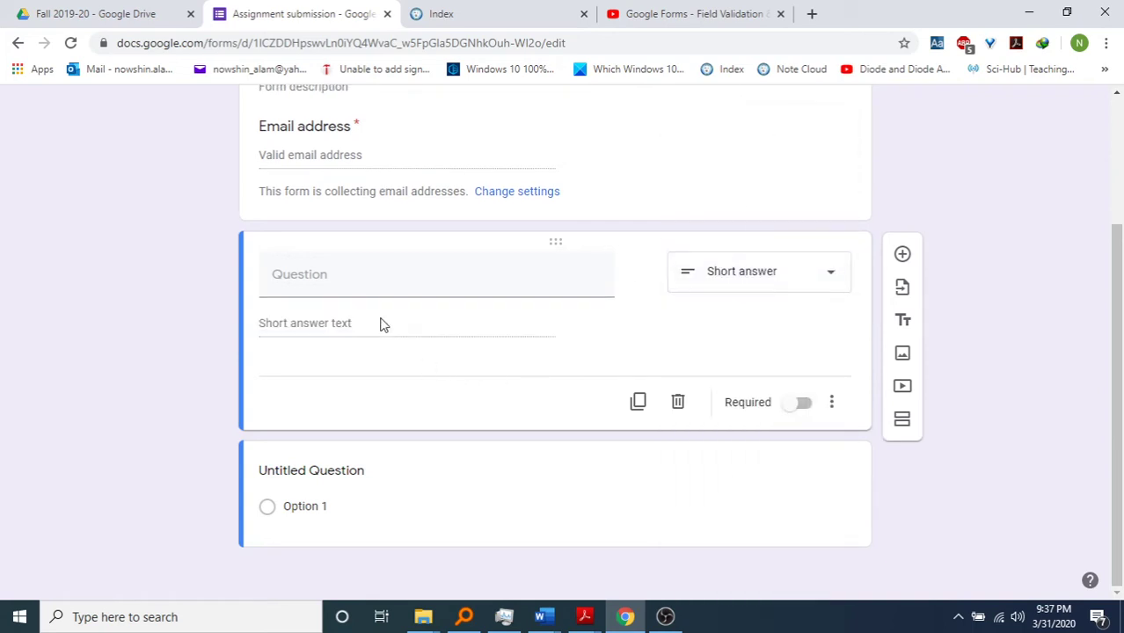
left_click(316, 277)
type("ID")
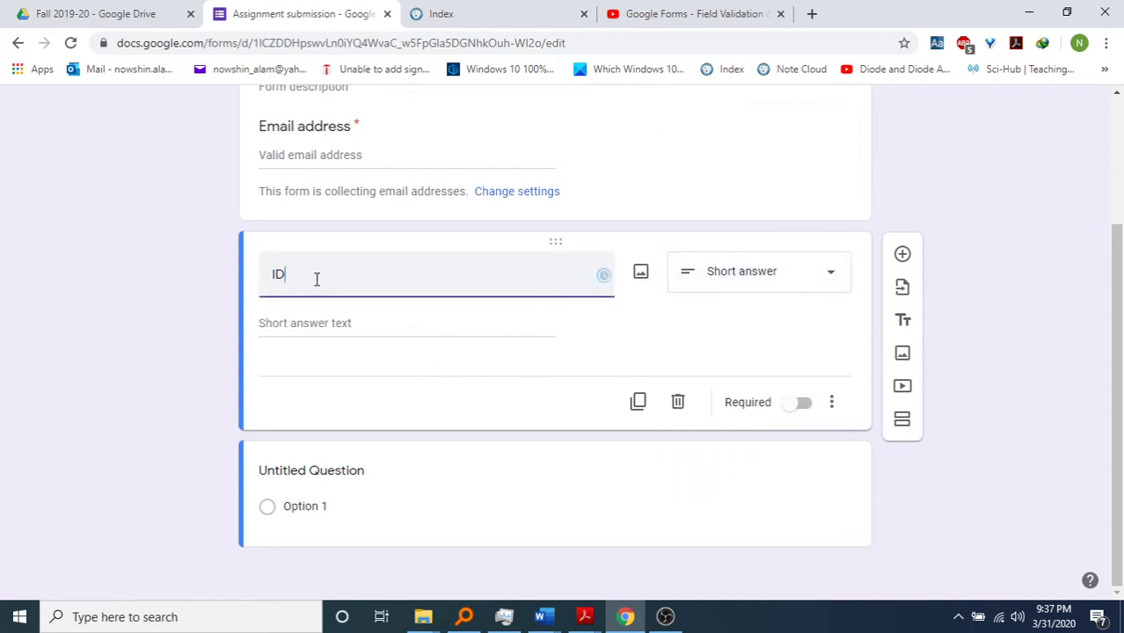
Step: Remove the response validation from the ID question and make the question required
left_click(364, 326)
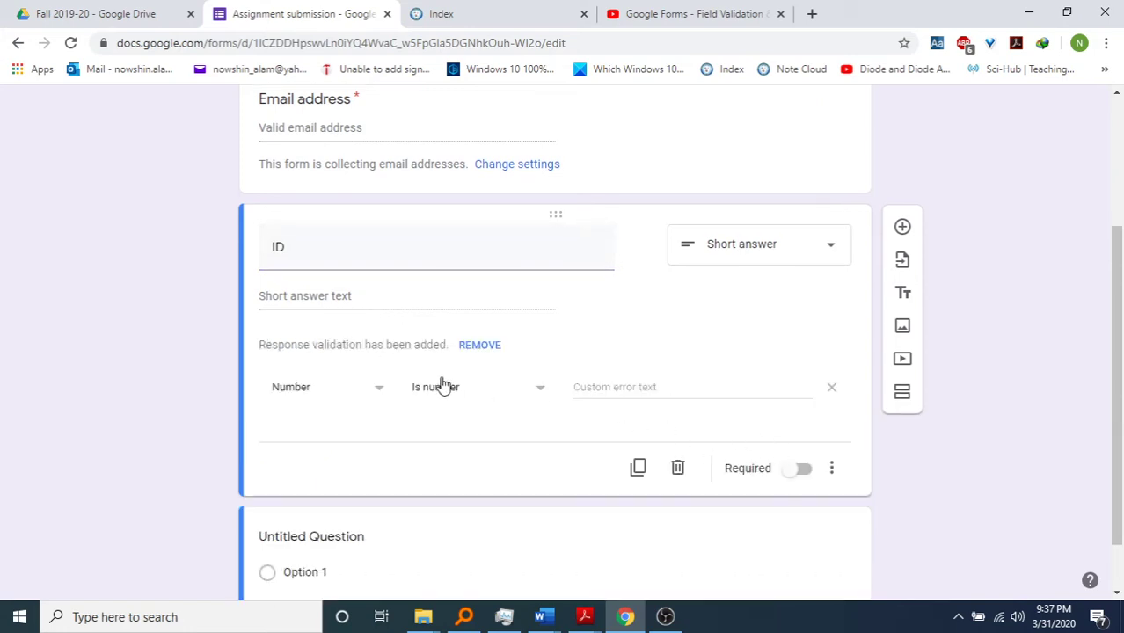
left_click(479, 348)
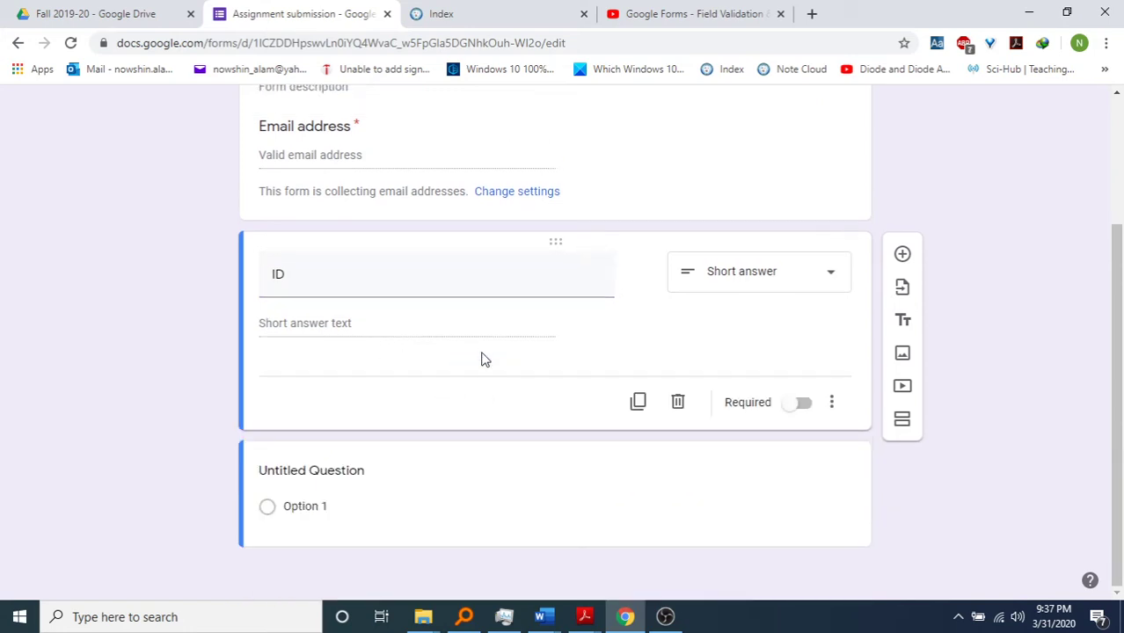
left_click(802, 404)
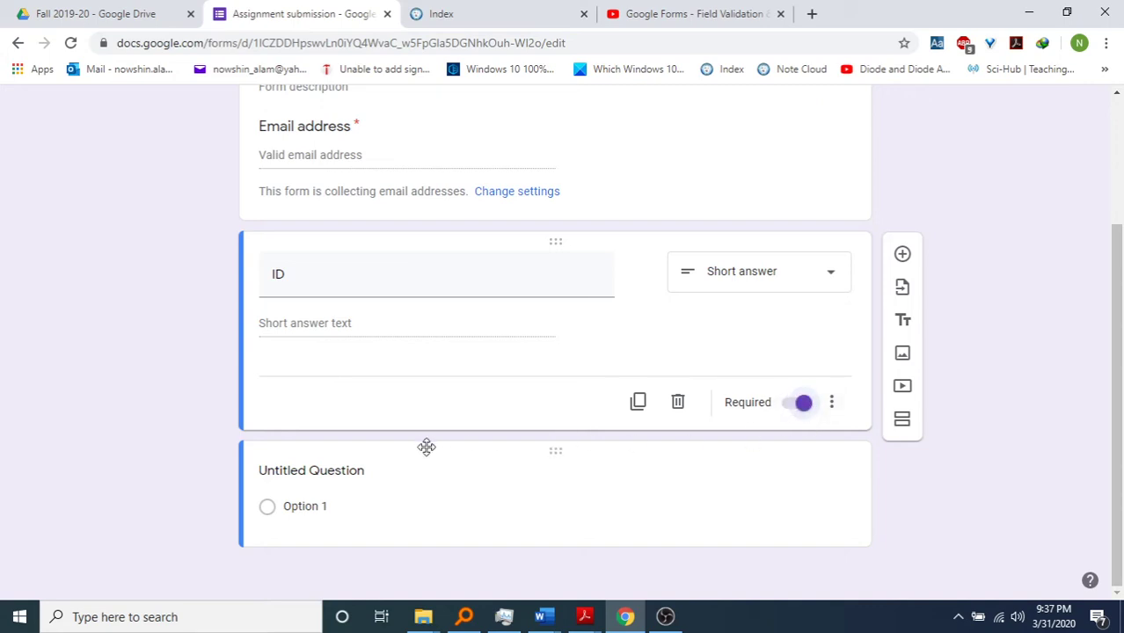
Step: Turn the untitled question into a required short-answer question titled "Name"
left_click(322, 476)
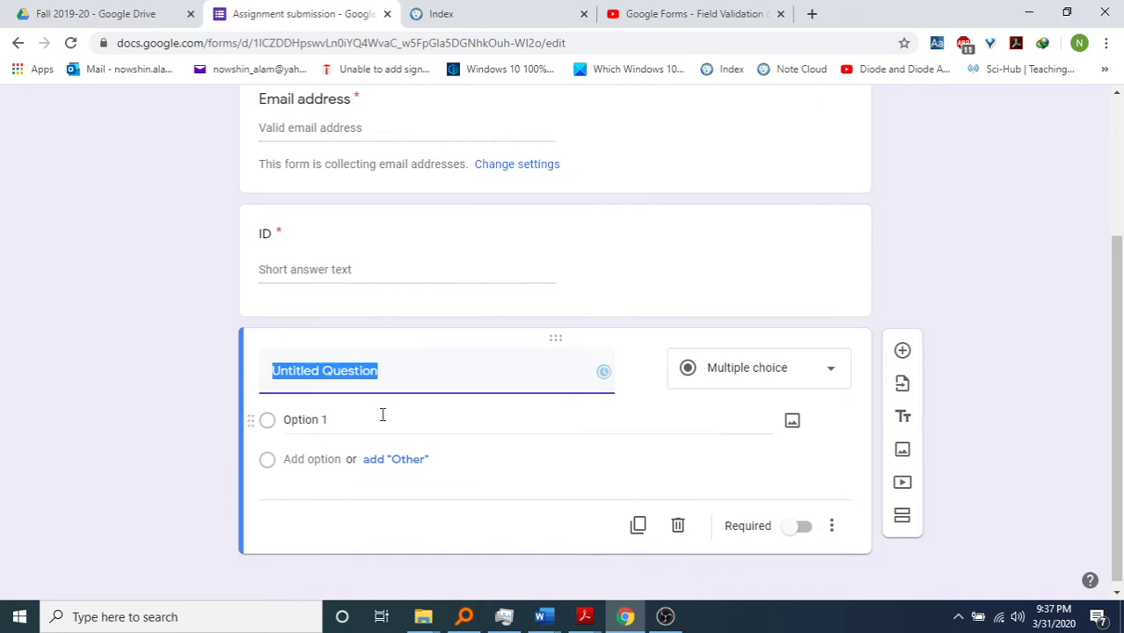
type("Na")
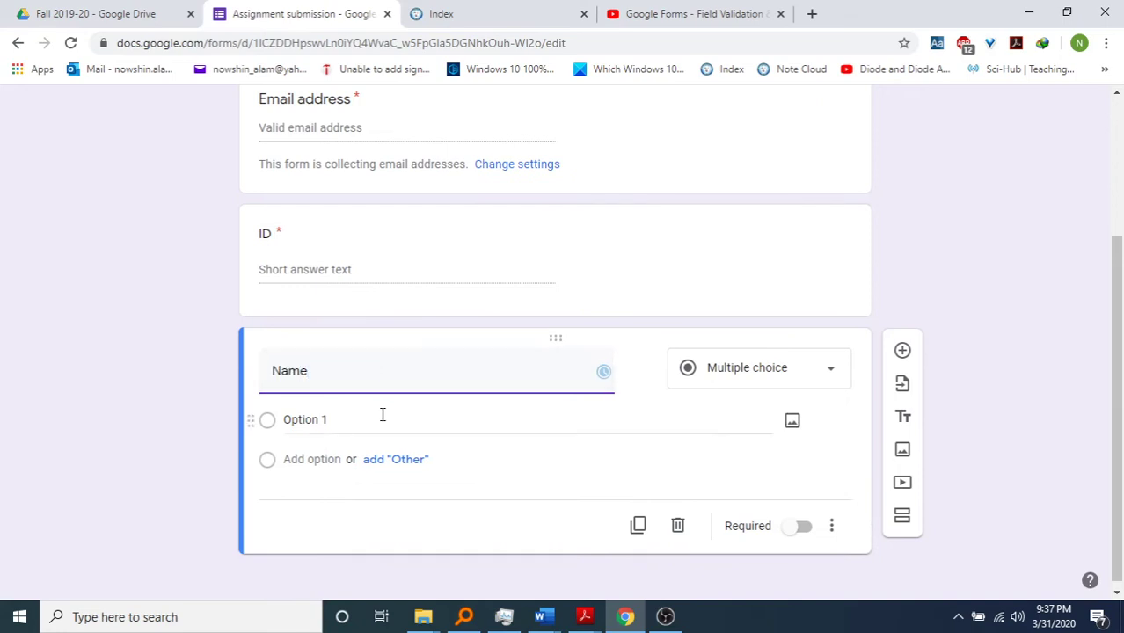
type("me")
left_click(815, 379)
left_click(758, 134)
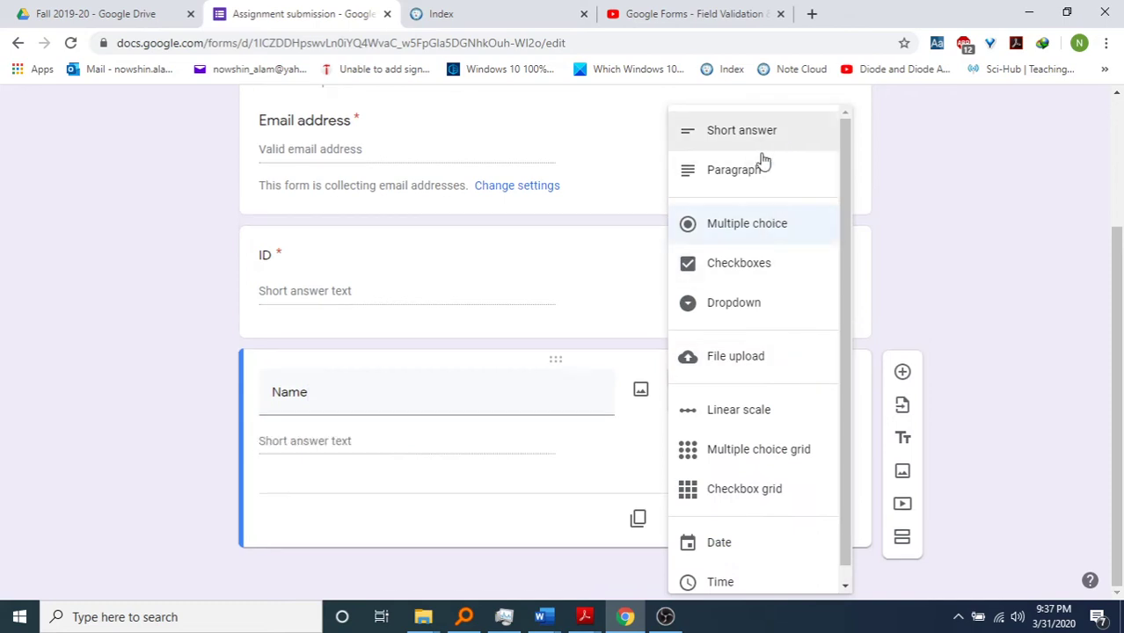
left_click(758, 140)
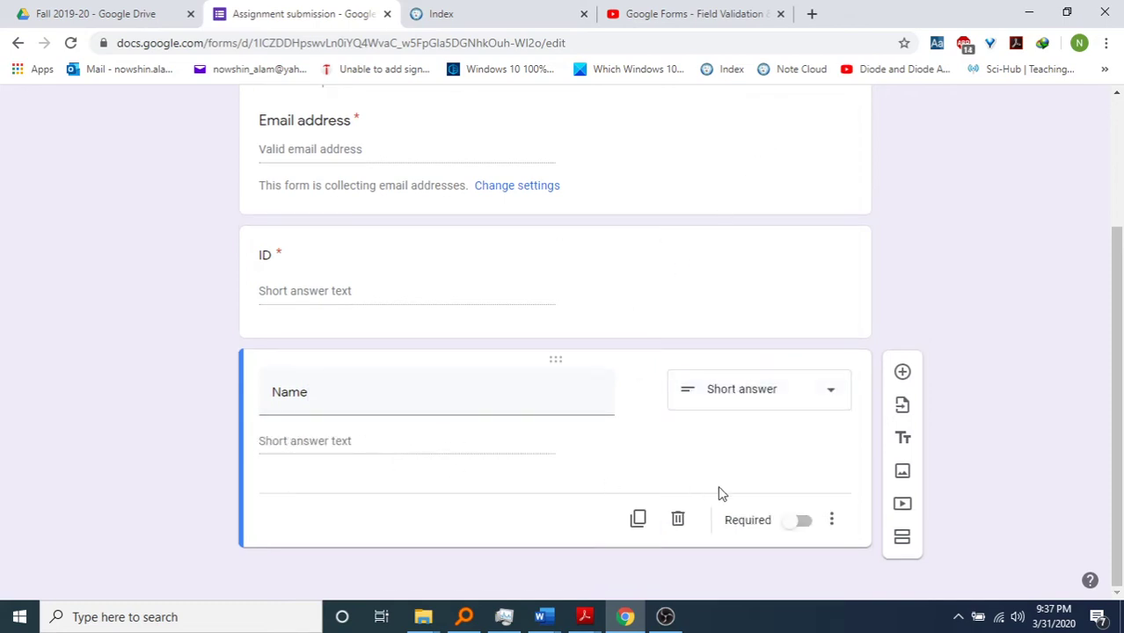
left_click(802, 519)
Step: Add a file upload question below the Name question and allow respondents to upload files to Drive
left_click(906, 542)
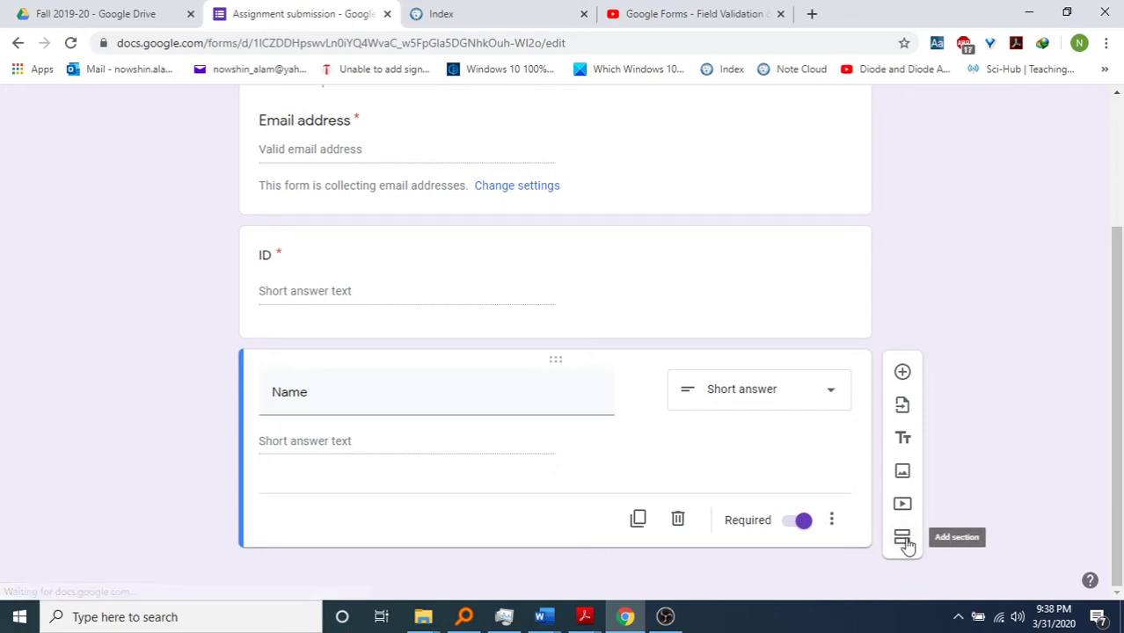
left_click(904, 373)
left_click(746, 498)
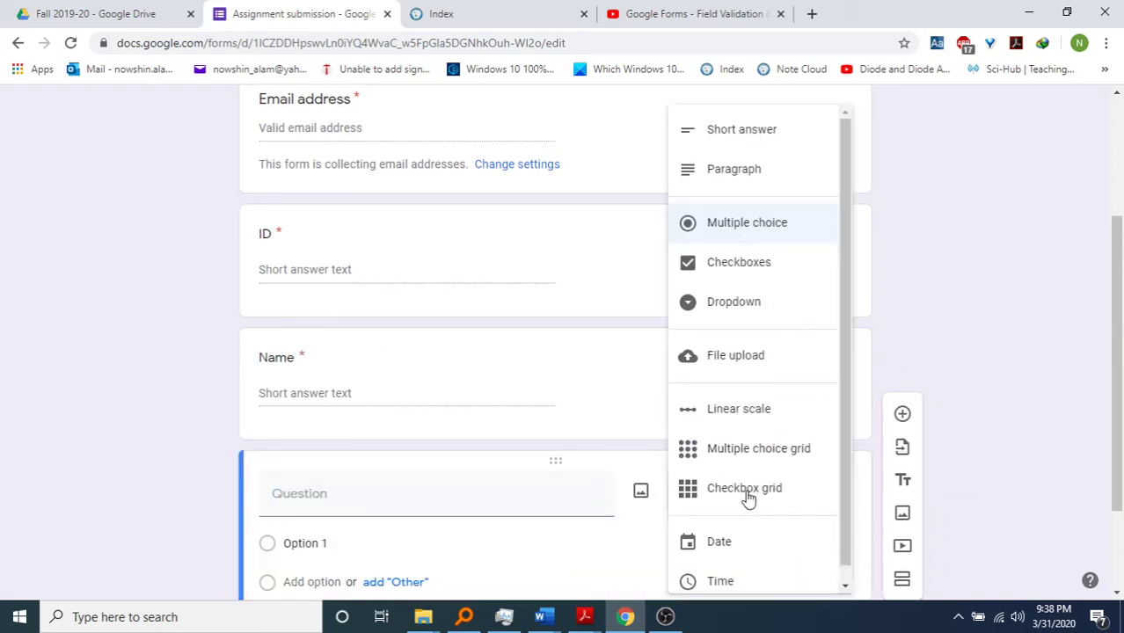
scroll(757, 525, "down", 1)
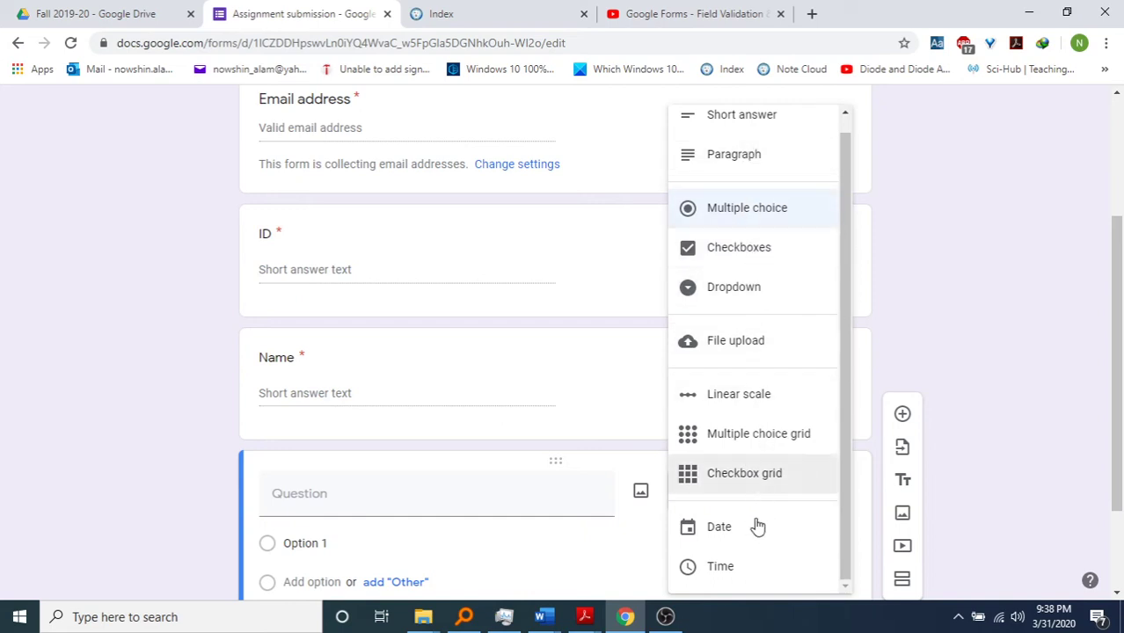
left_click(737, 349)
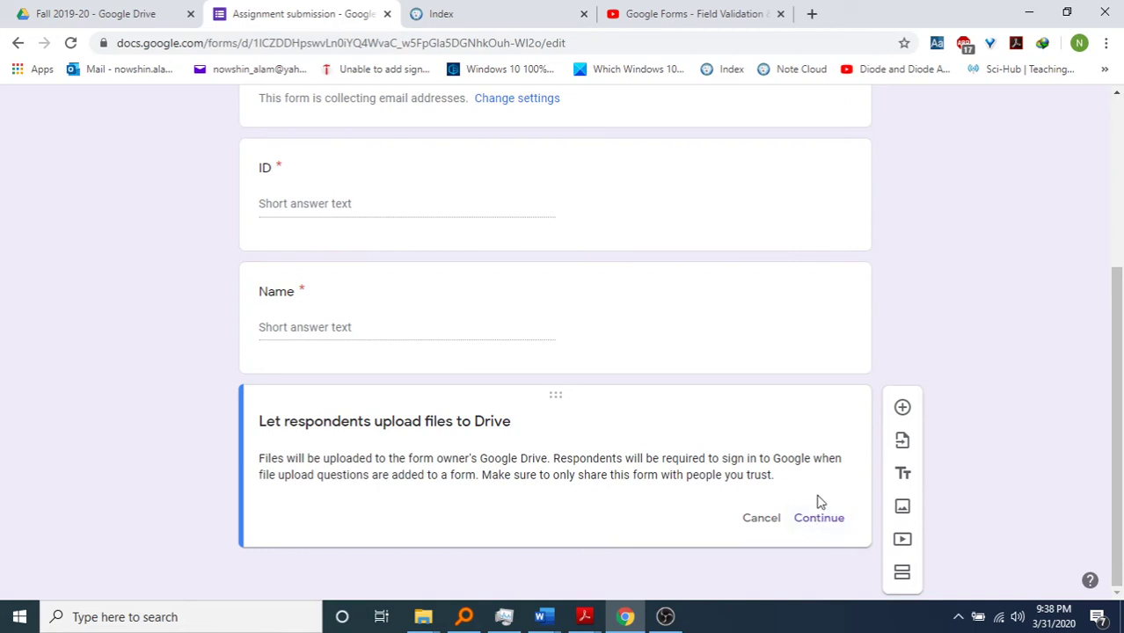
left_click(831, 521)
left_click(837, 521)
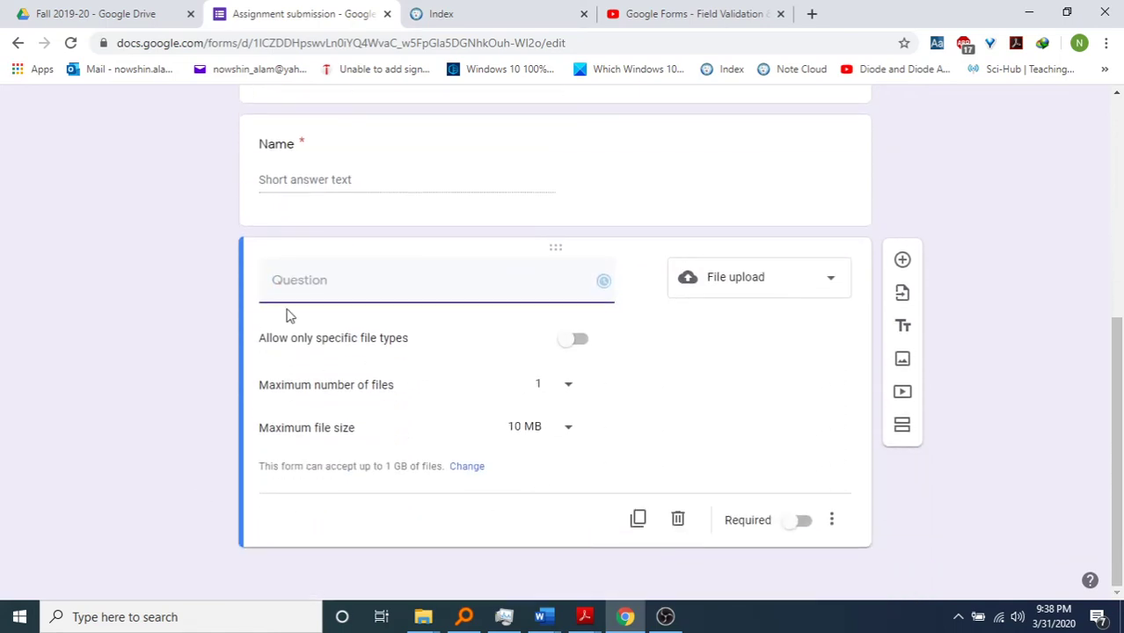
Step: Restrict the file upload question to the Document and PDF file types
left_click(584, 343)
left_click(305, 363)
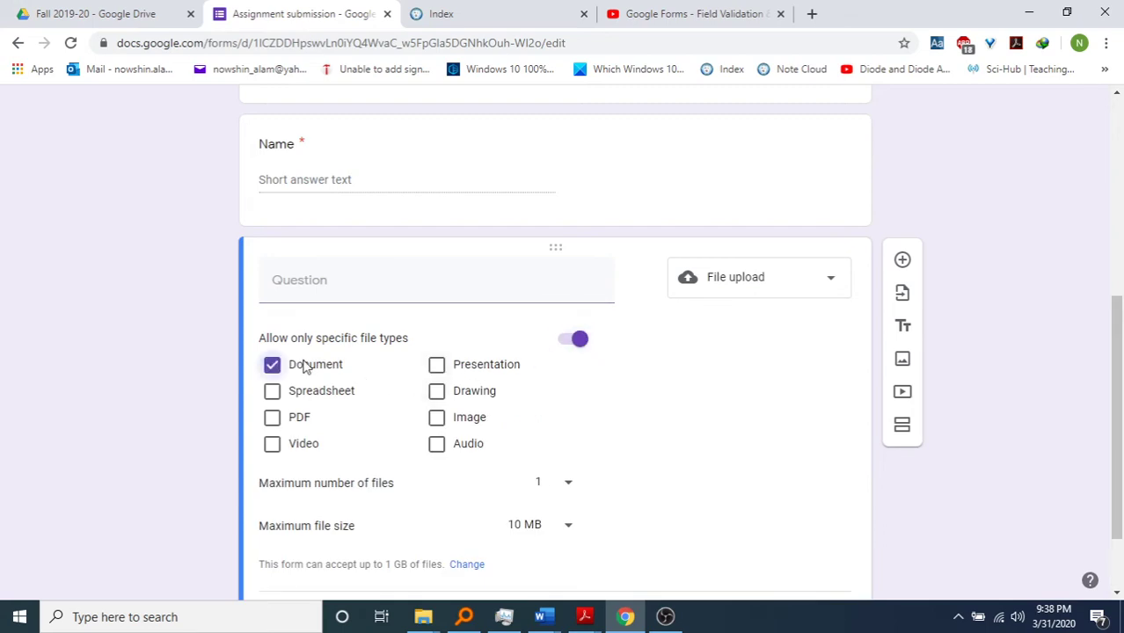
left_click(299, 418)
Step: Title the file upload question "Students must upload their assignment here as either .doc/.docx/pdf."
left_click(316, 279)
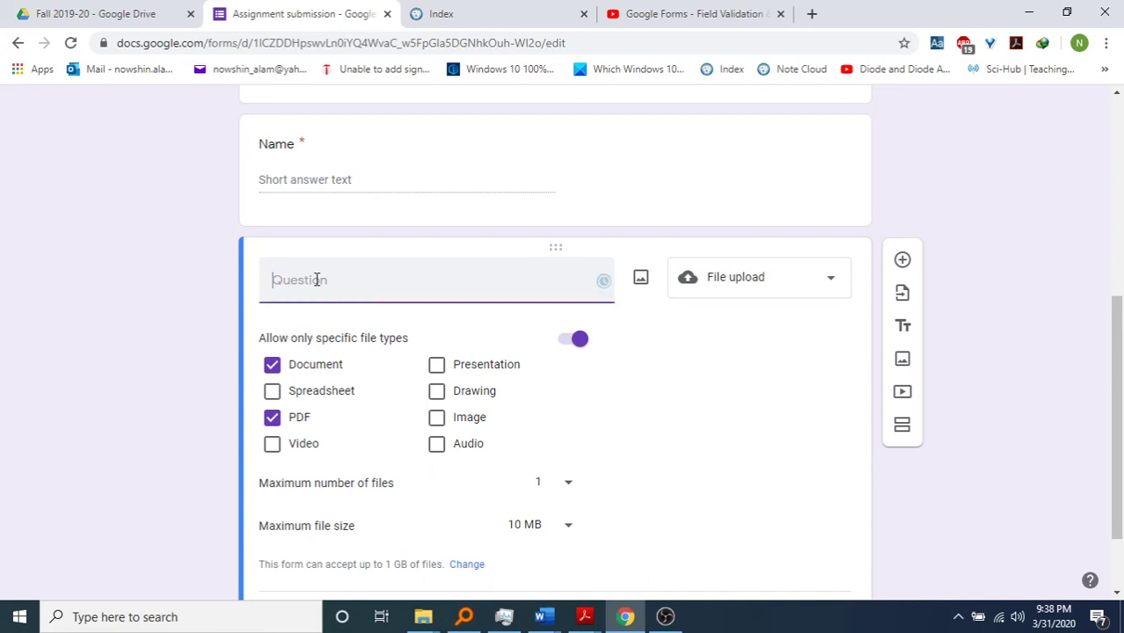
type("Upload your assignment here.")
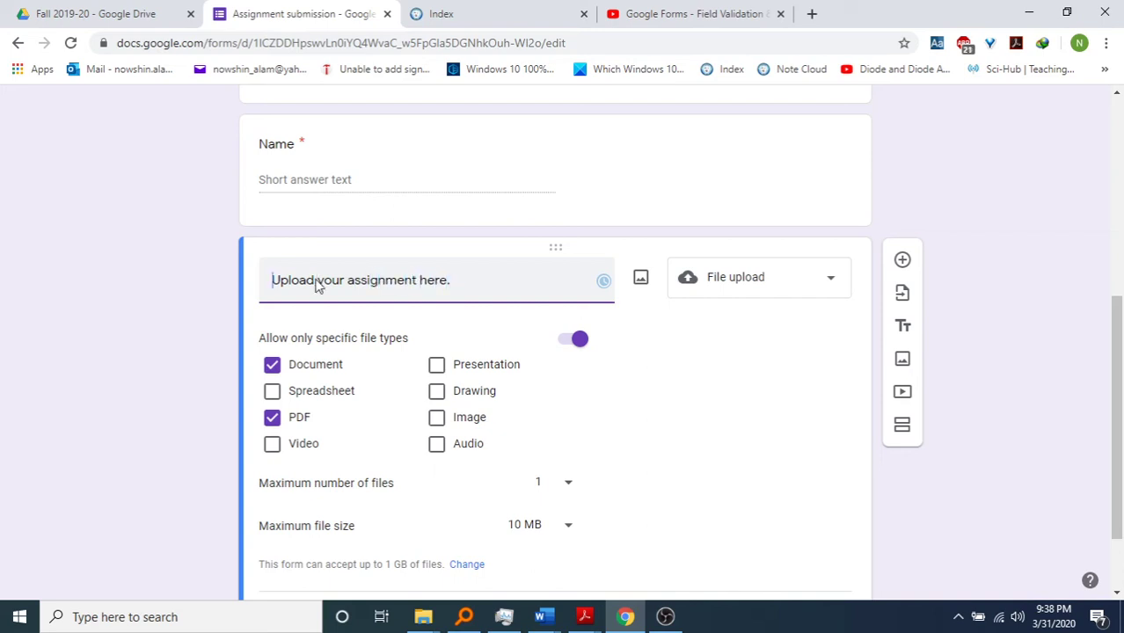
type("Students ")
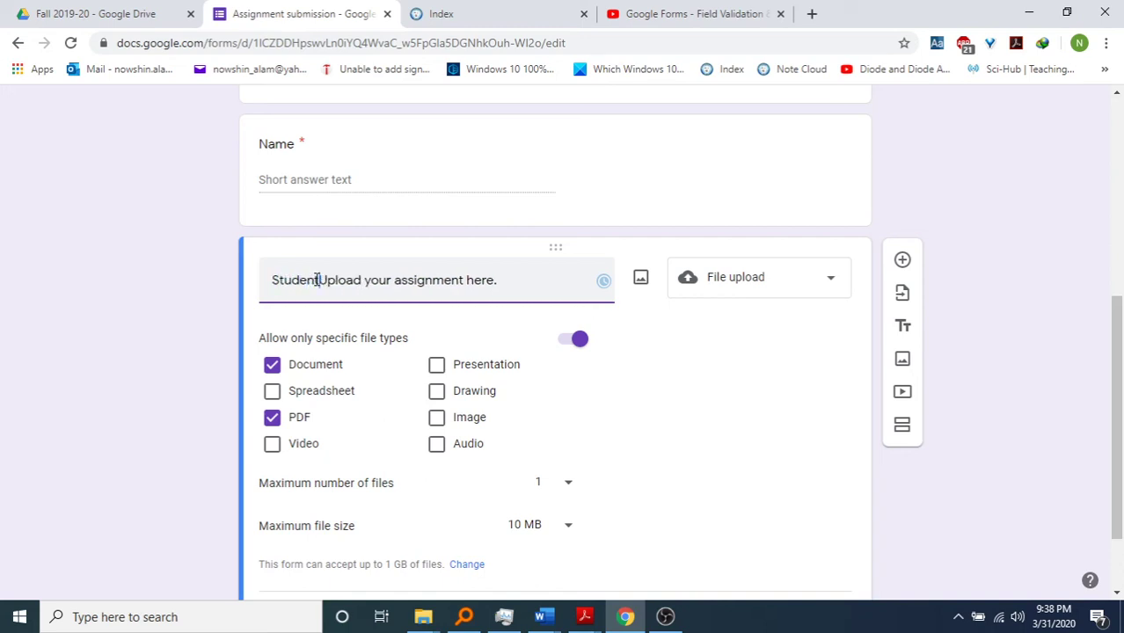
type("mUpload y")
key("BackSpace")
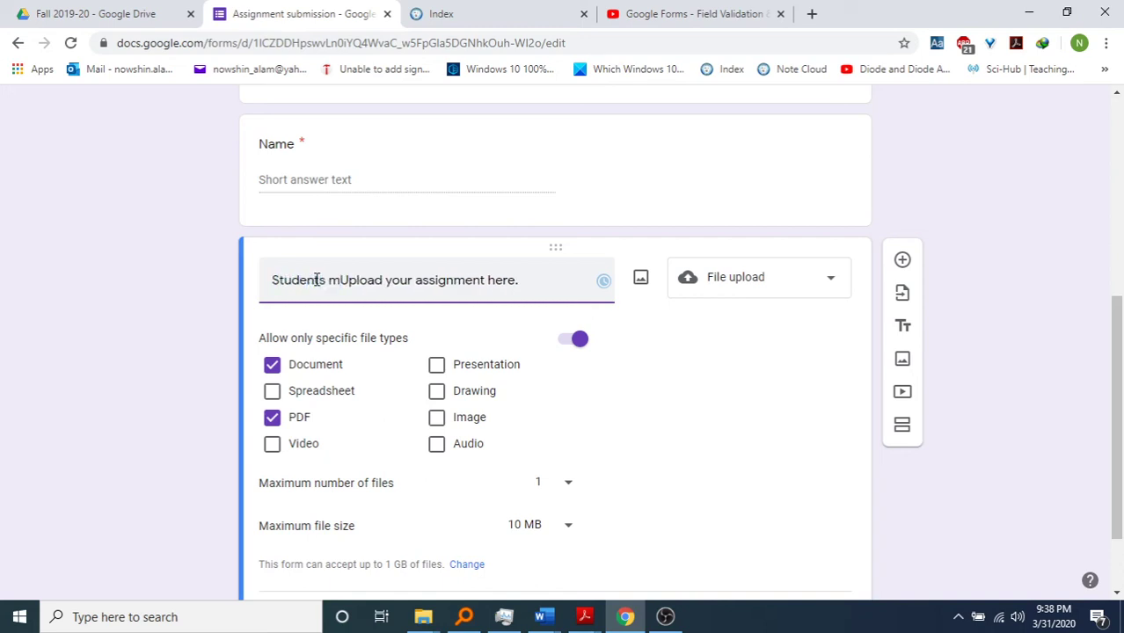
type("ust ")
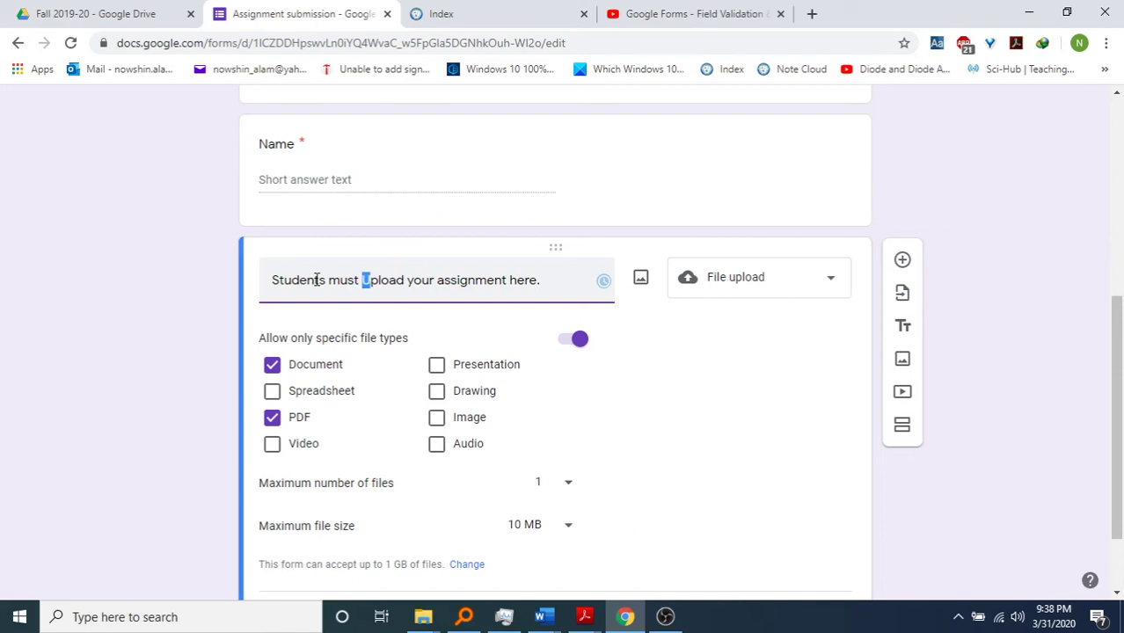
type("upload ")
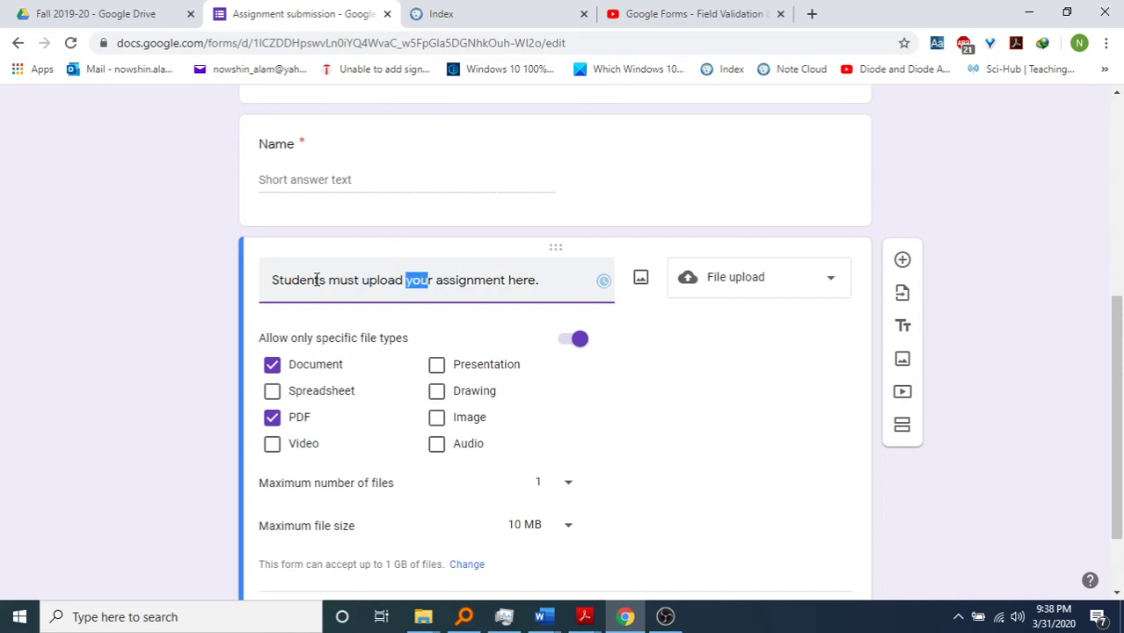
type("thei")
key("BackSpace")
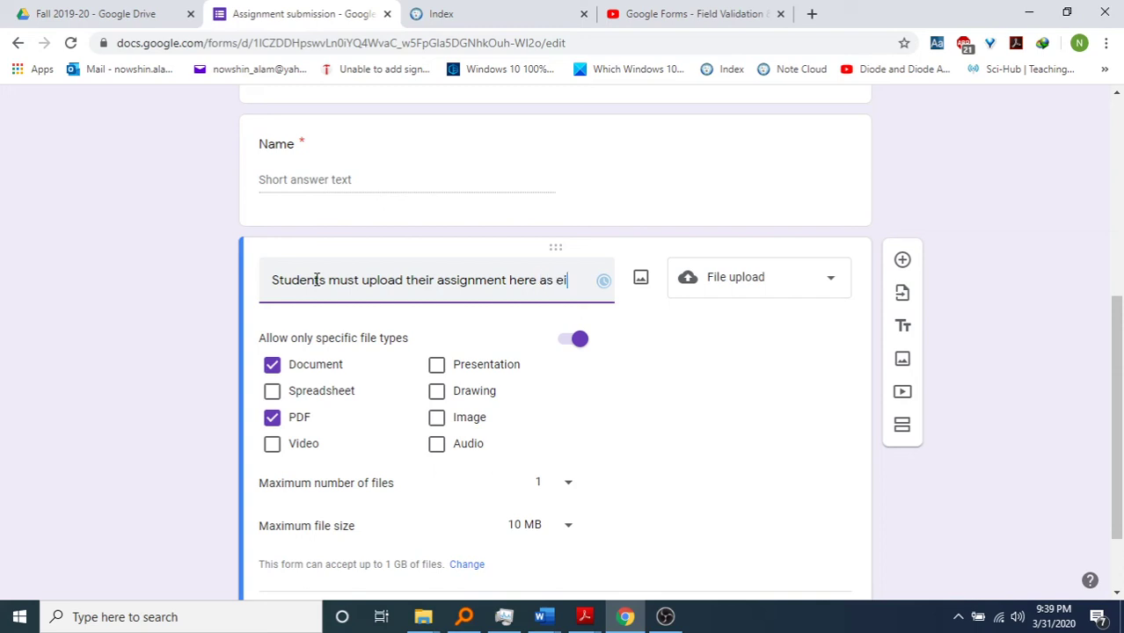
type("doc")
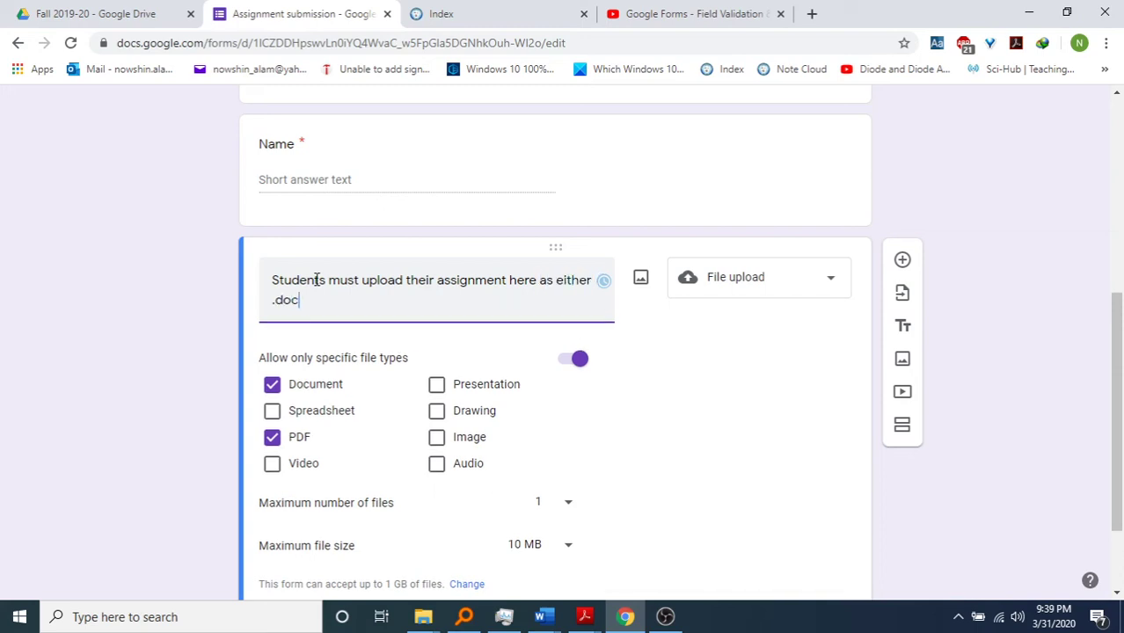
type("/.docx/pdf.")
left_click(54, 391)
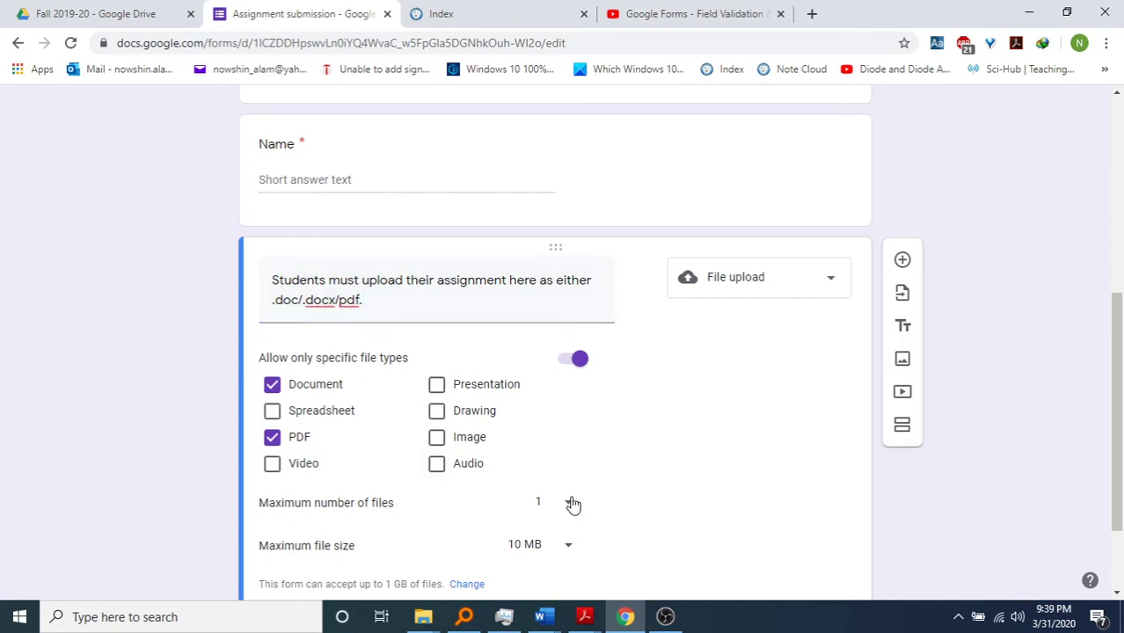
Step: Append "File size must be less than 10 MB." to the file upload question's title
scroll(181, 519, "down", 2)
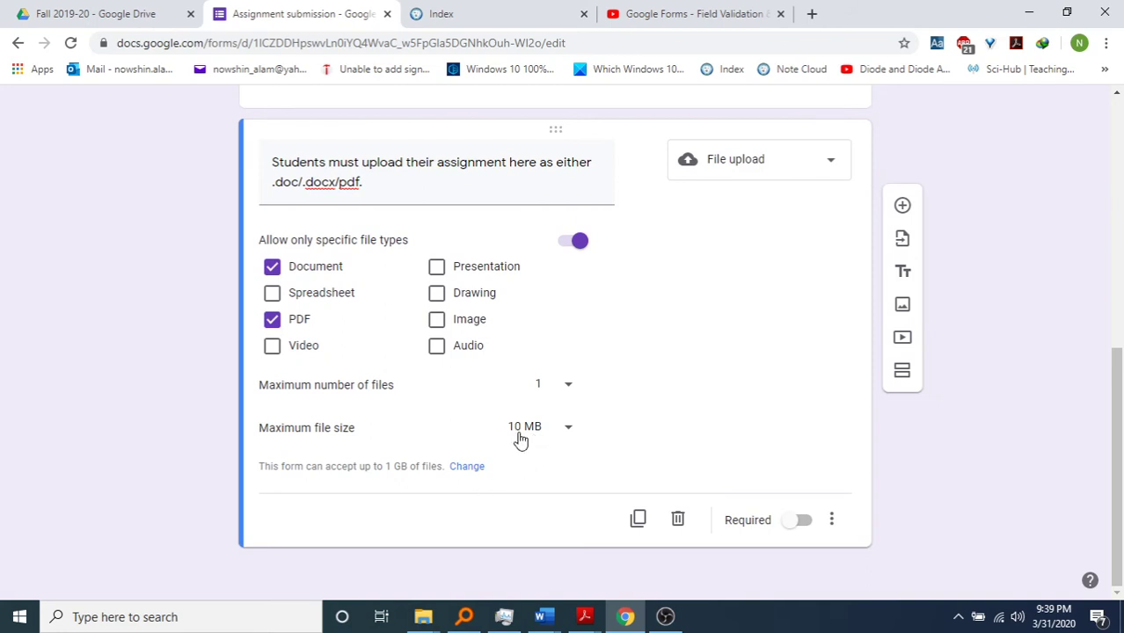
left_click(343, 178)
triple_click(410, 185)
left_click(410, 185)
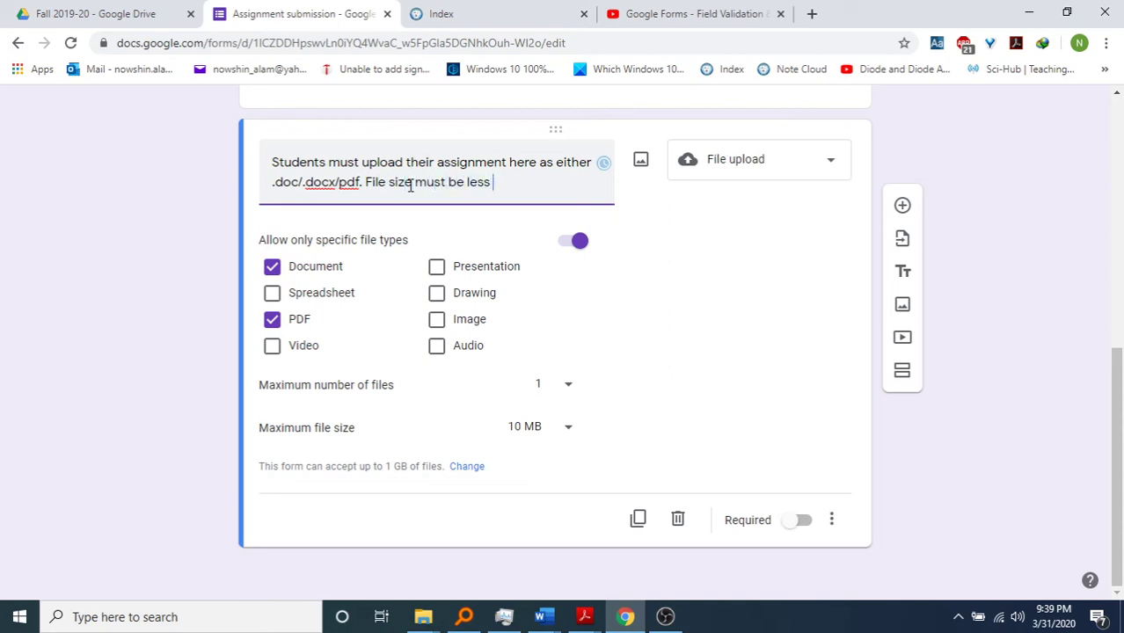
type("MB.")
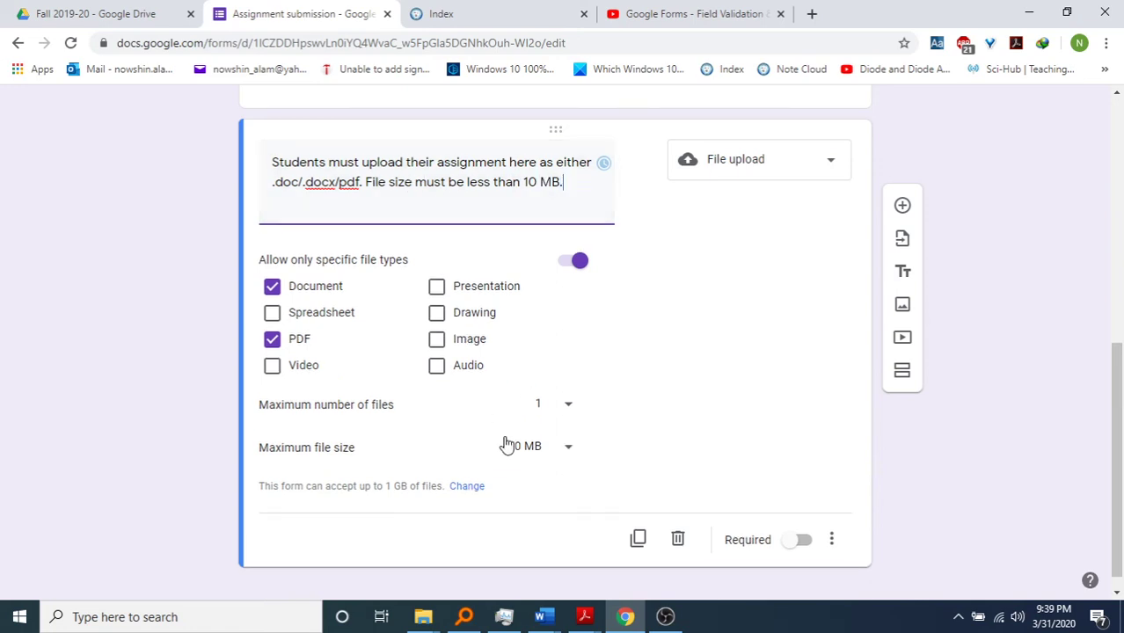
Step: Make the file upload question required
scroll(718, 389, "up", 1)
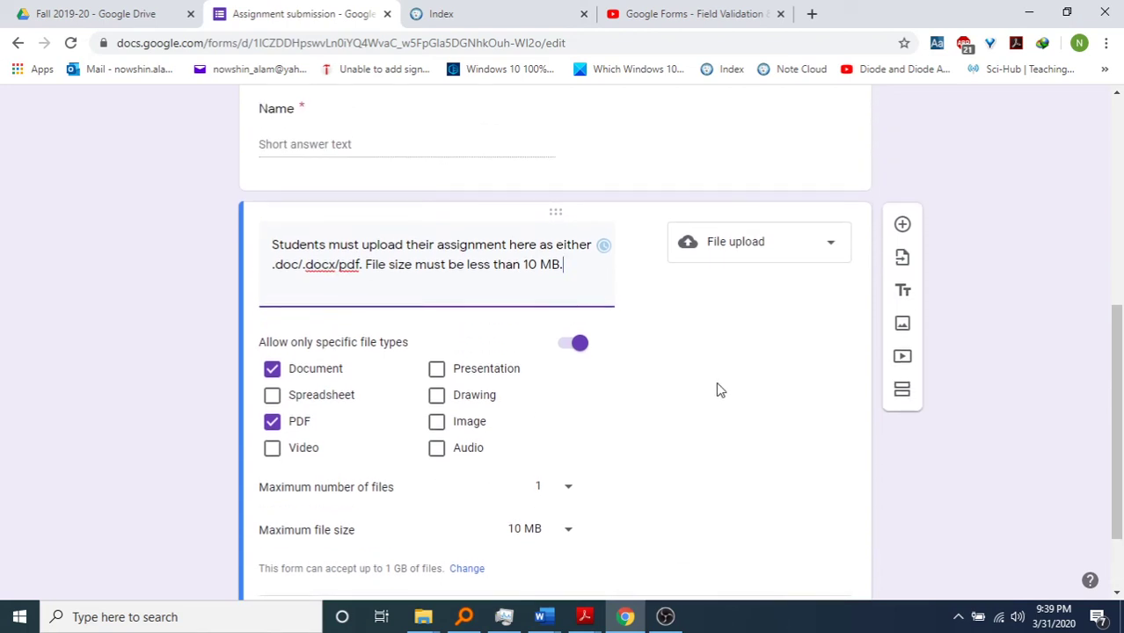
scroll(747, 414, "down", 1)
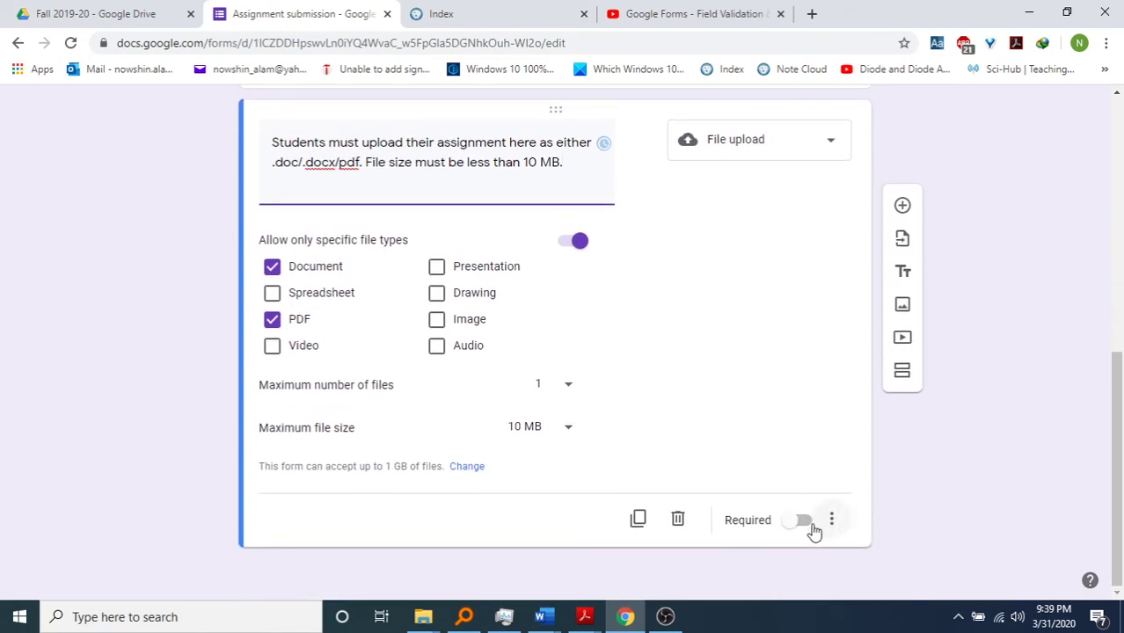
left_click(808, 526)
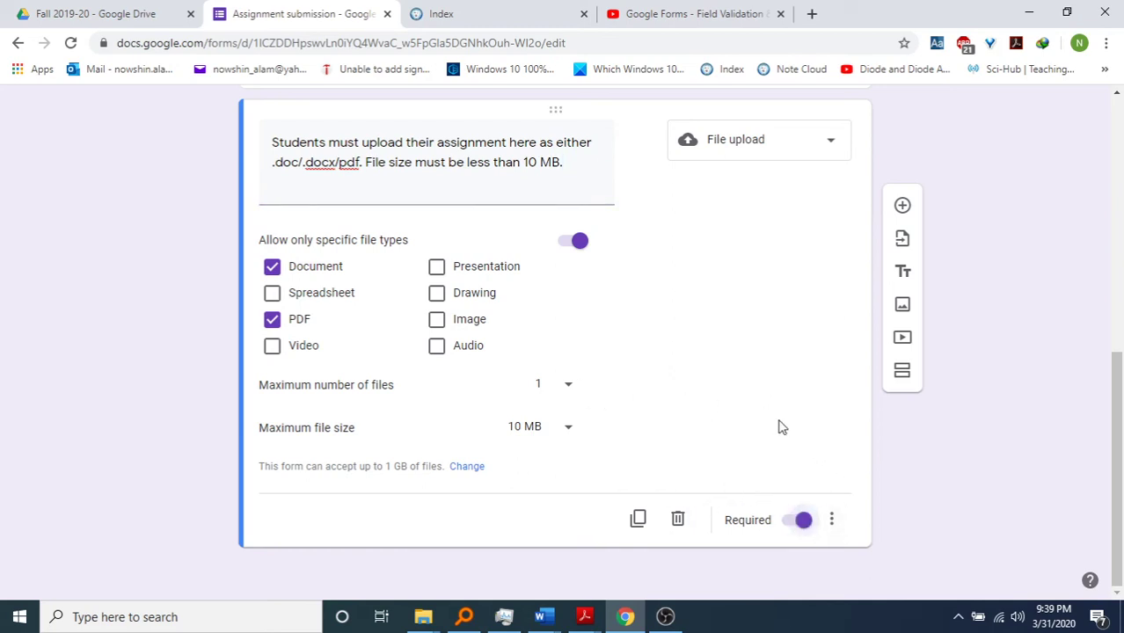
scroll(777, 427, "up", 10)
scroll(368, 304, "down", 1)
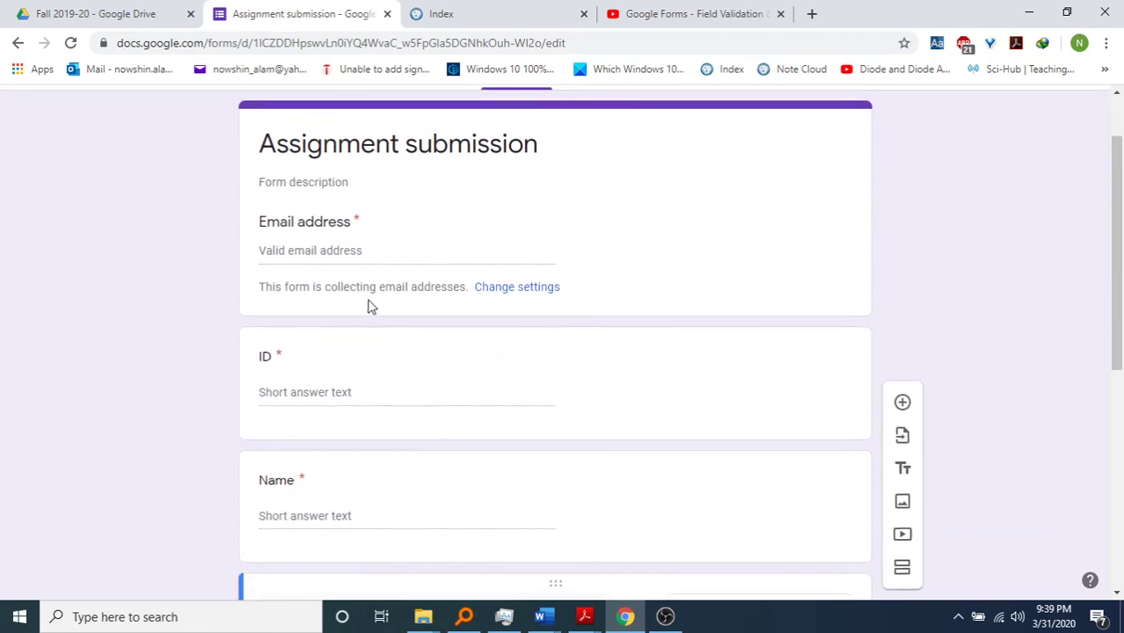
scroll(368, 524, "down", 10)
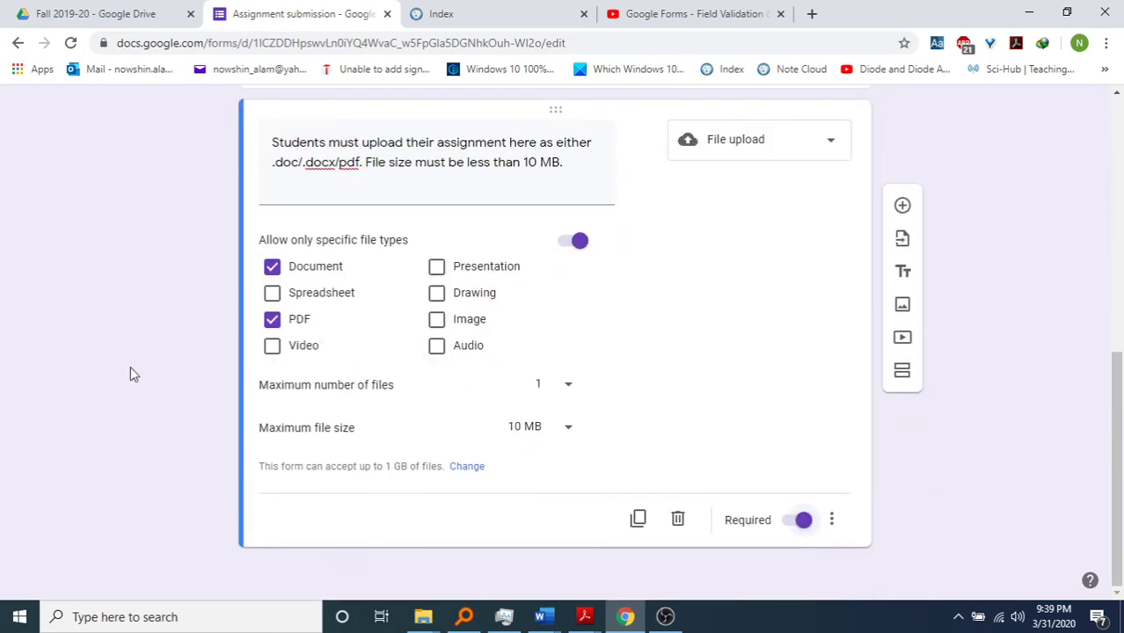
scroll(976, 369, "up", 10)
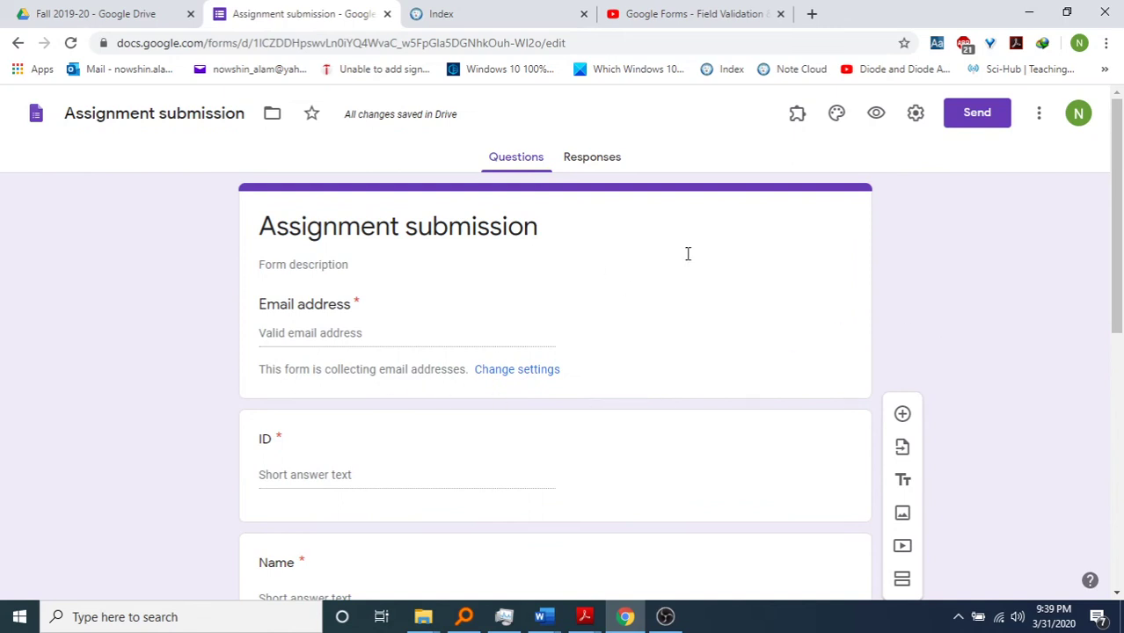
Step: Set the form to always send response receipts and limit respondents to 1 response, and save the settings
left_click(915, 113)
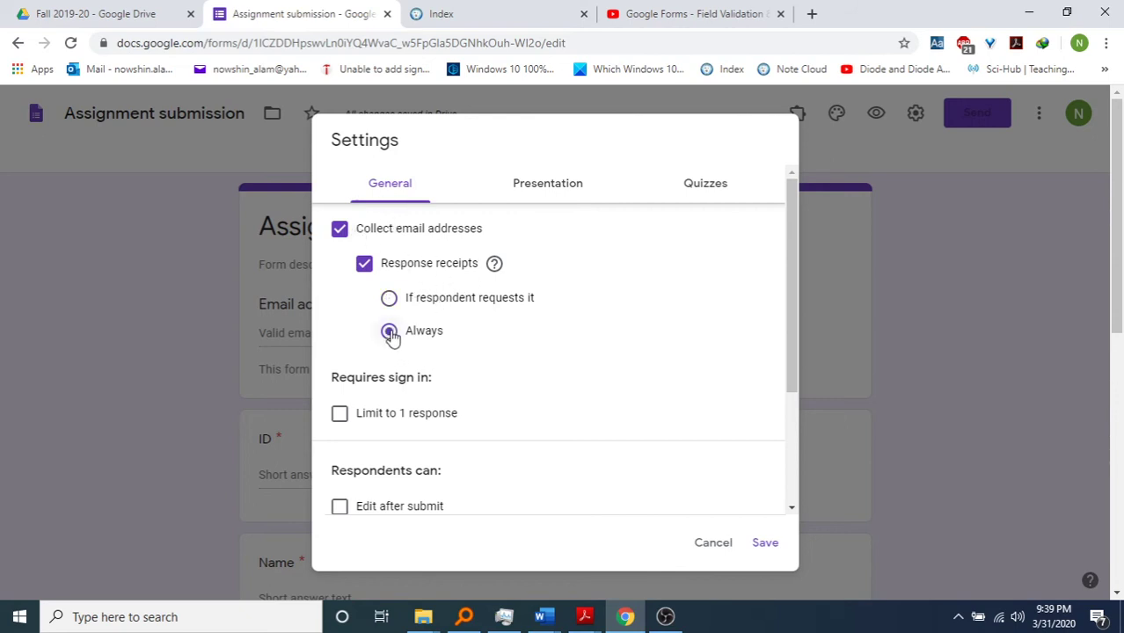
left_click(341, 419)
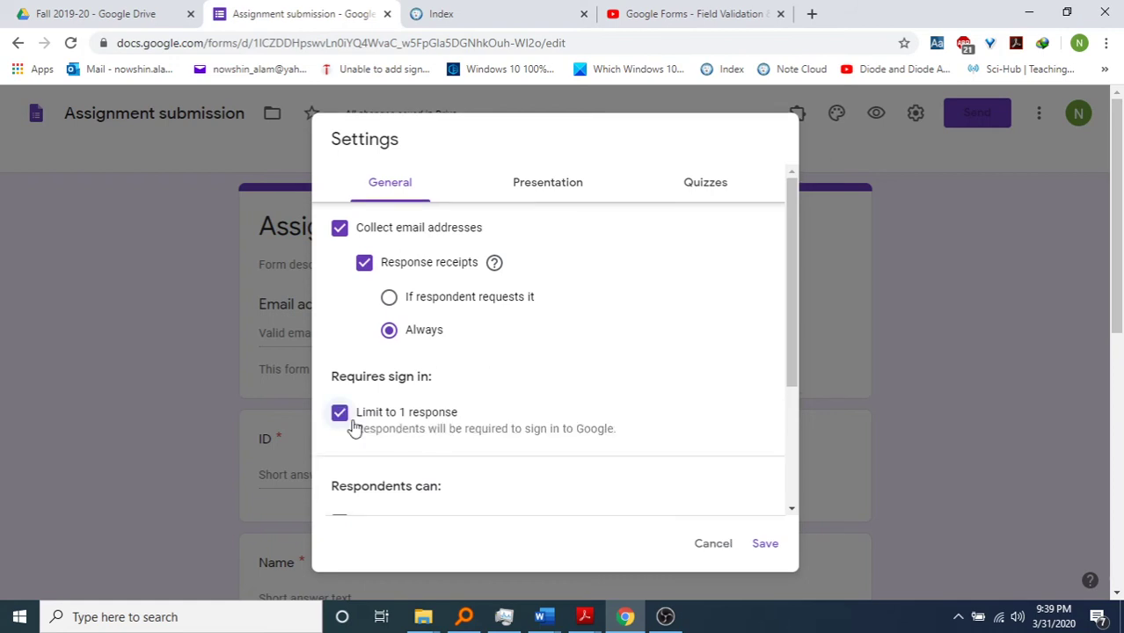
scroll(473, 449, "down", 2)
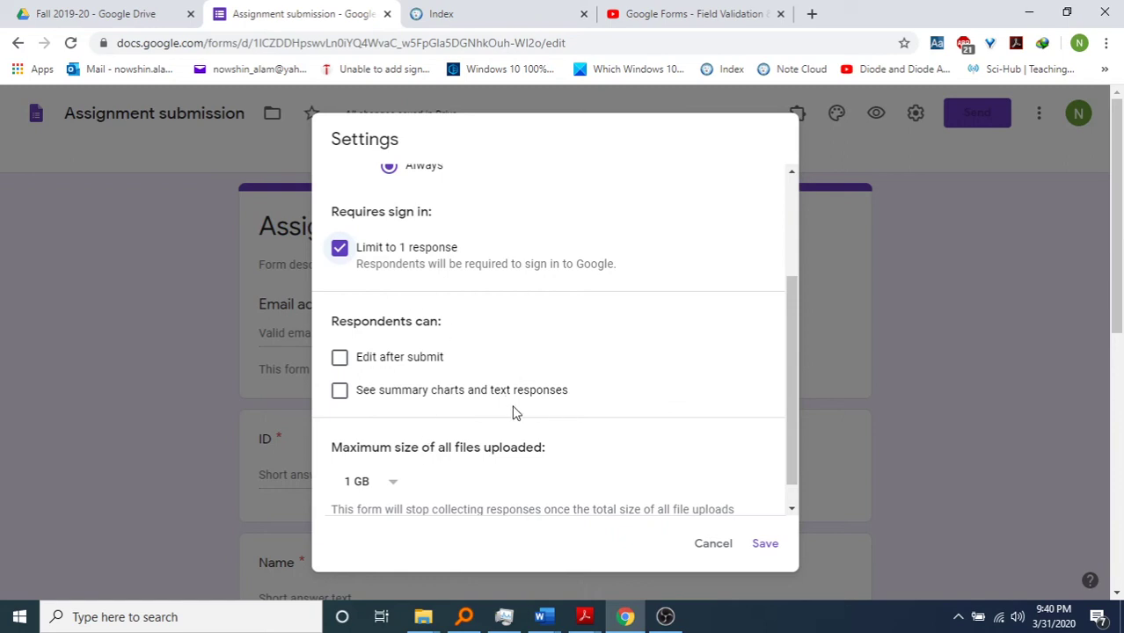
scroll(516, 413, "down", 1)
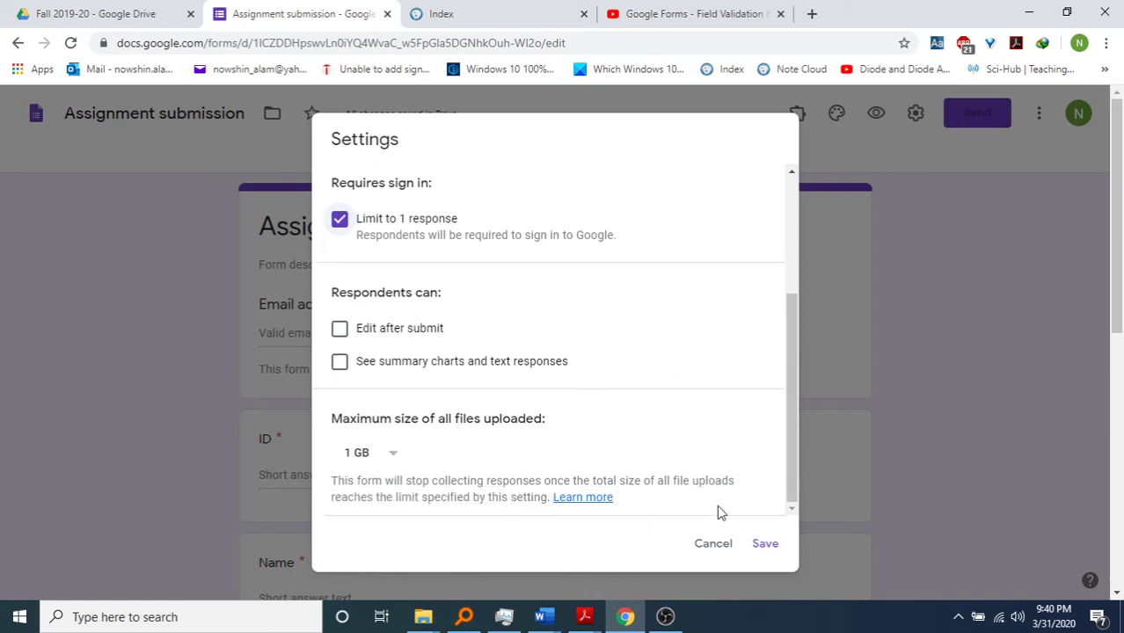
scroll(562, 295, "up", 3)
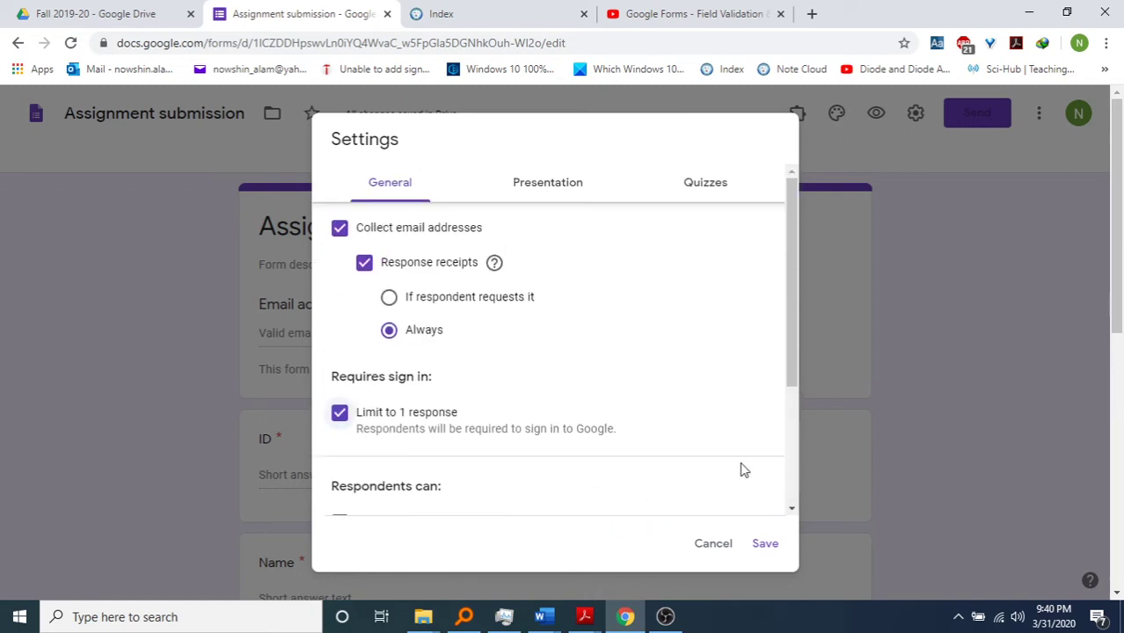
left_click(557, 194)
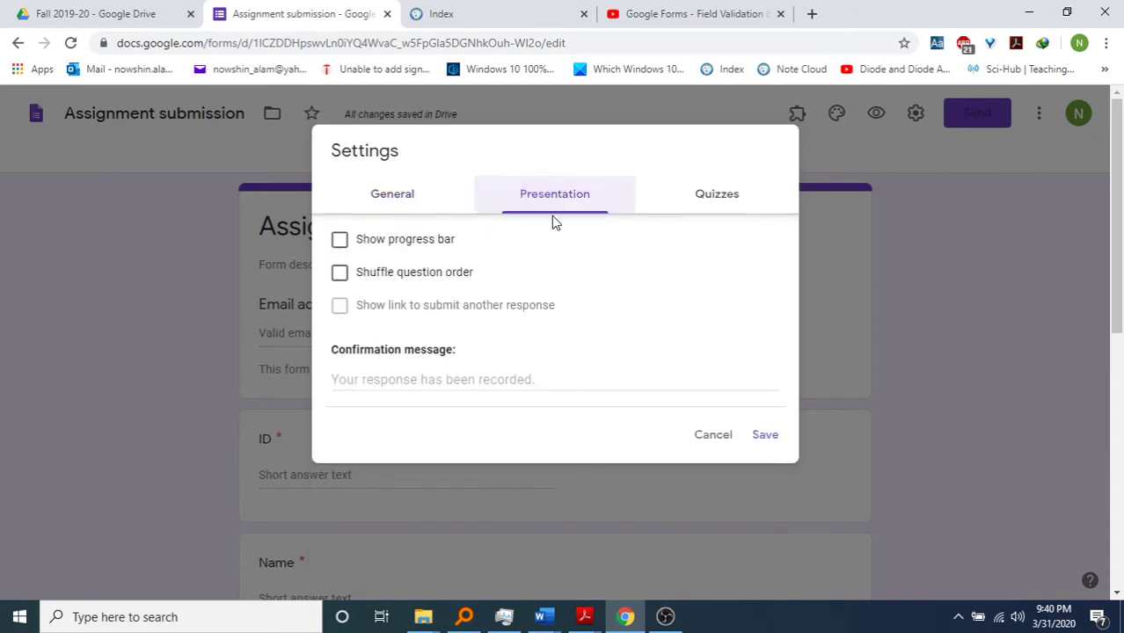
left_click(727, 204)
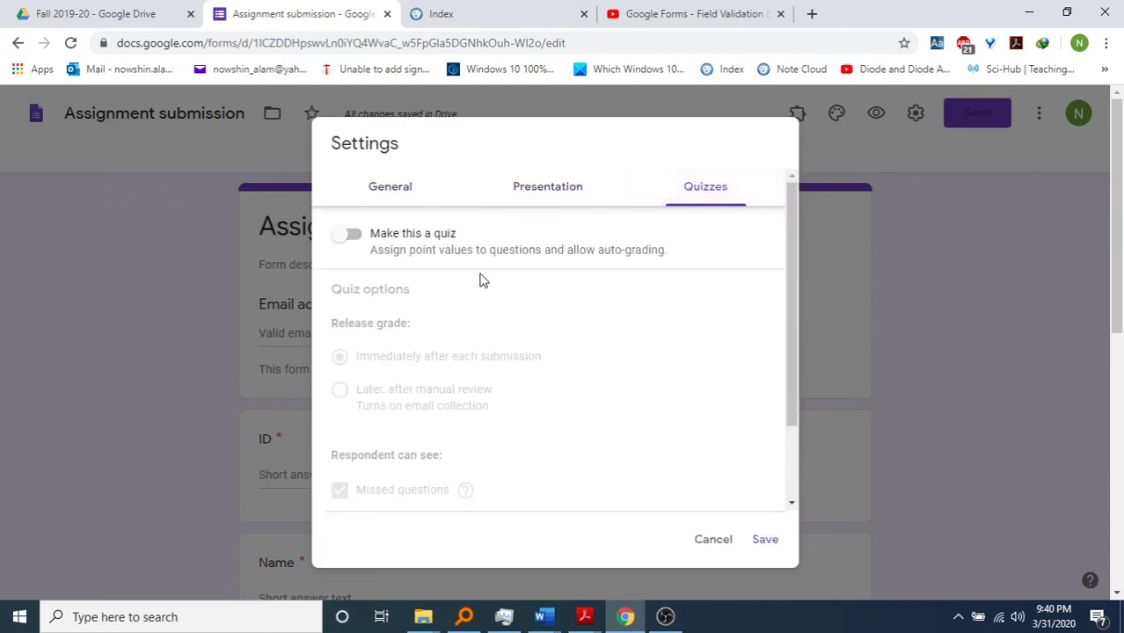
left_click(387, 186)
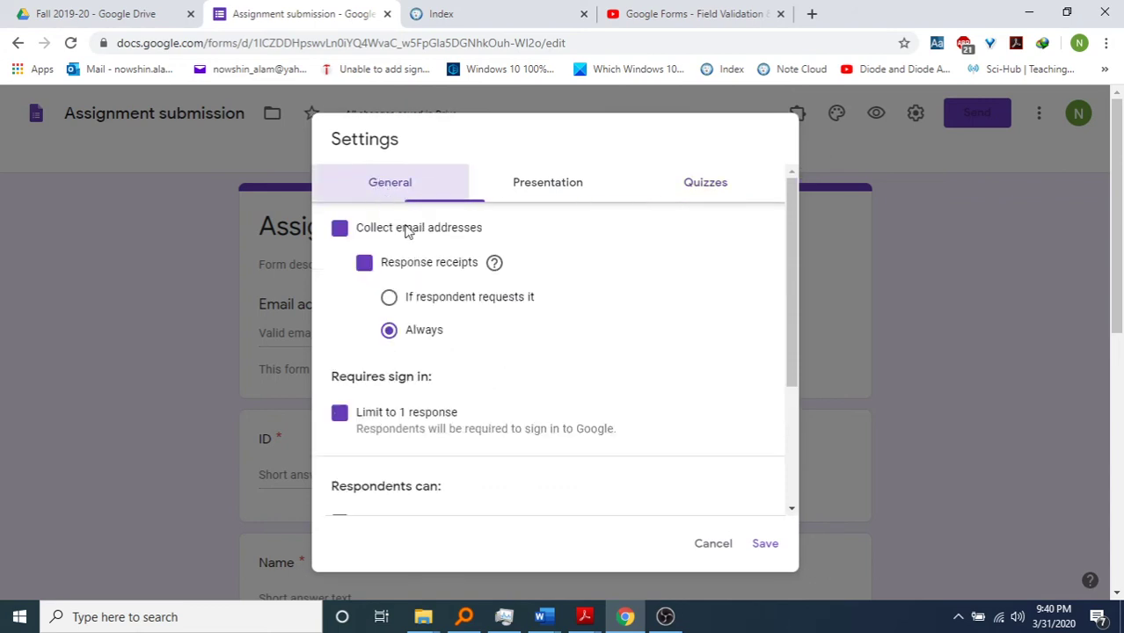
scroll(764, 546, "down", 2)
left_click(764, 546)
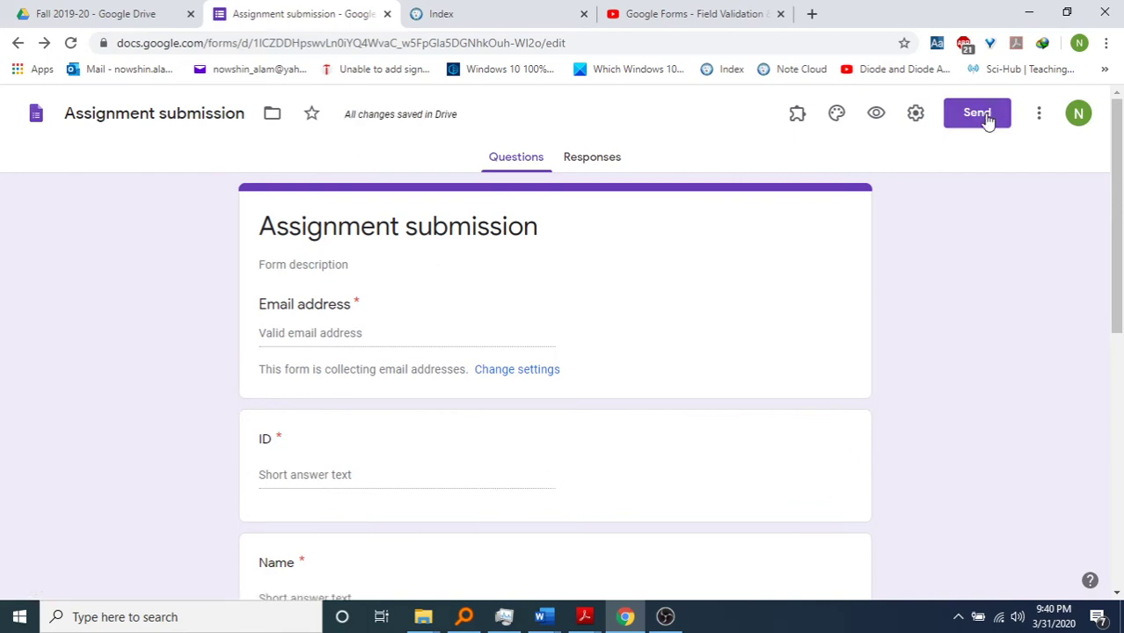
left_click(917, 116)
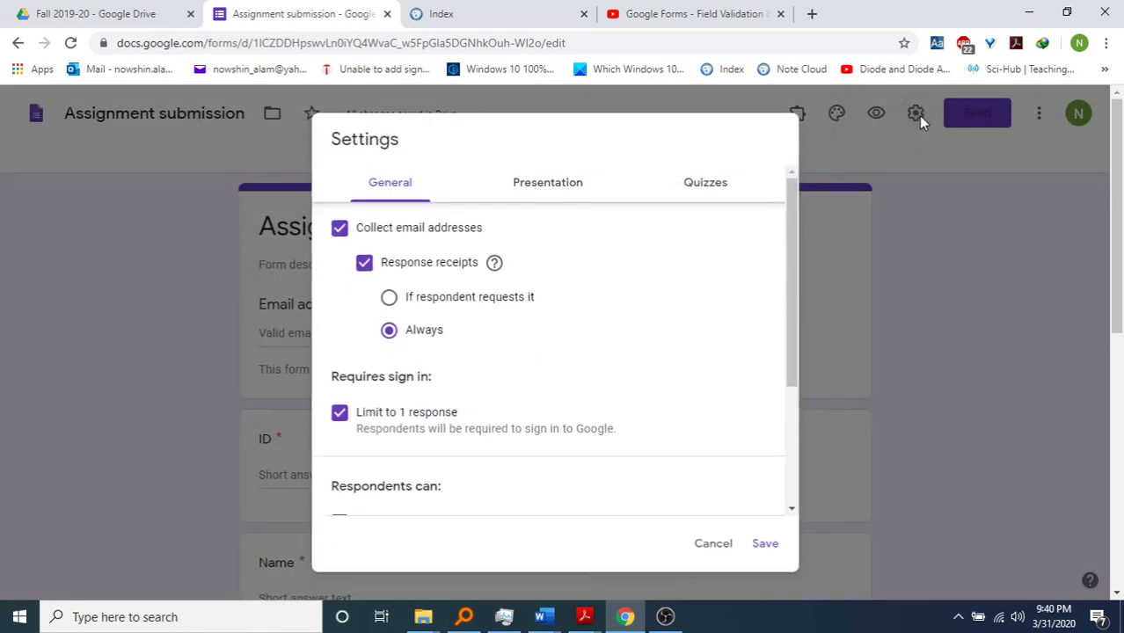
left_click(918, 117)
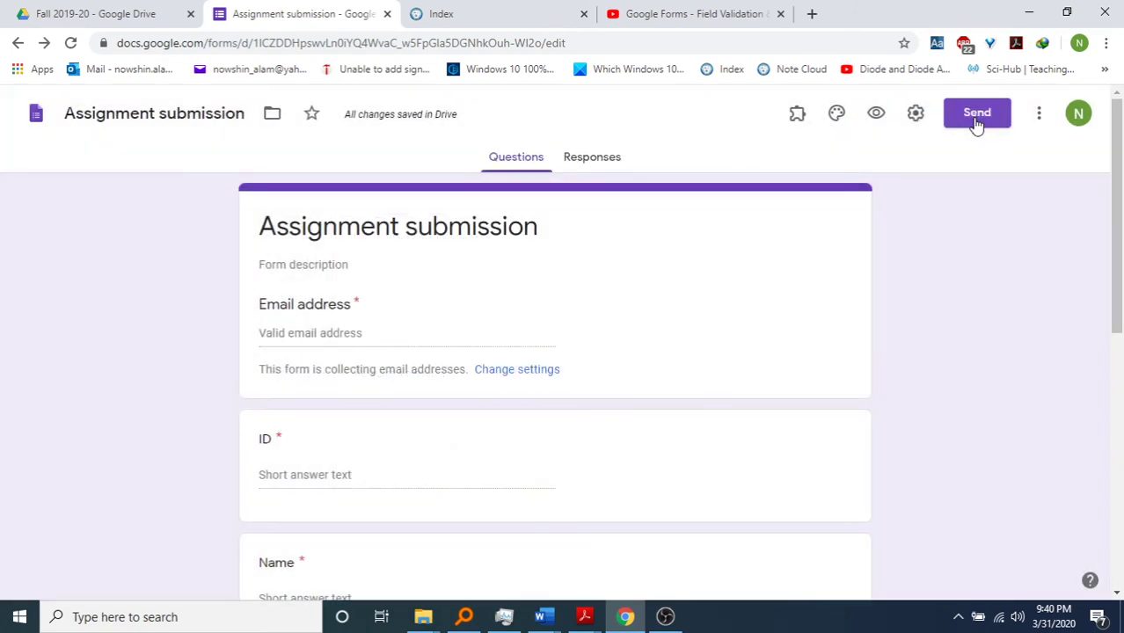
Step: Generate a shortened URL for sharing the form and copy it to the clipboard
left_click(976, 121)
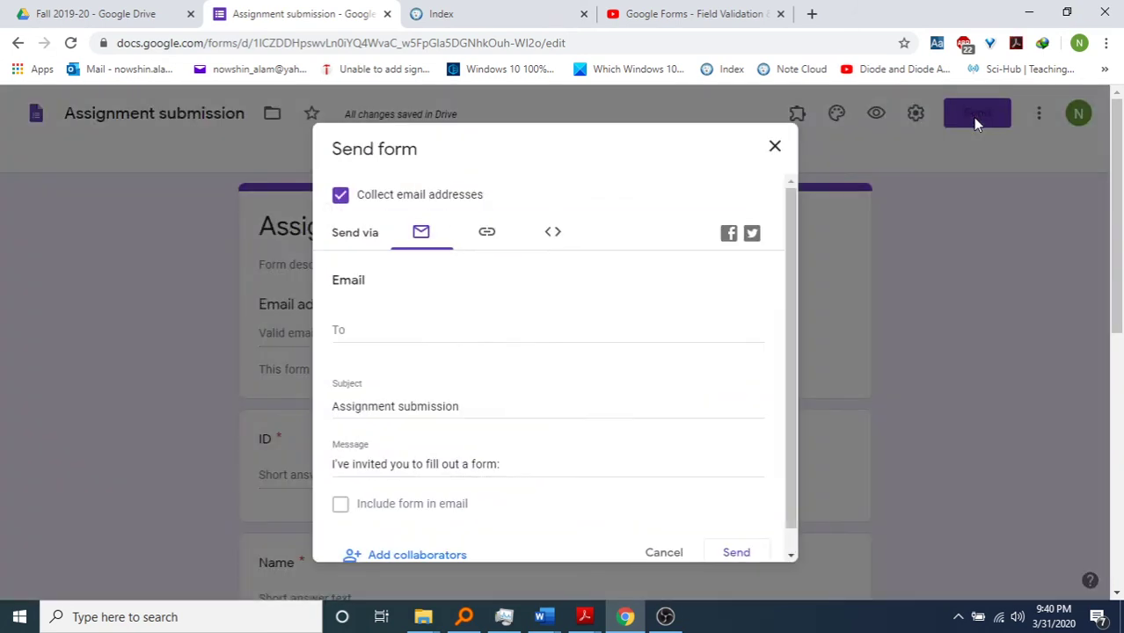
left_click(487, 236)
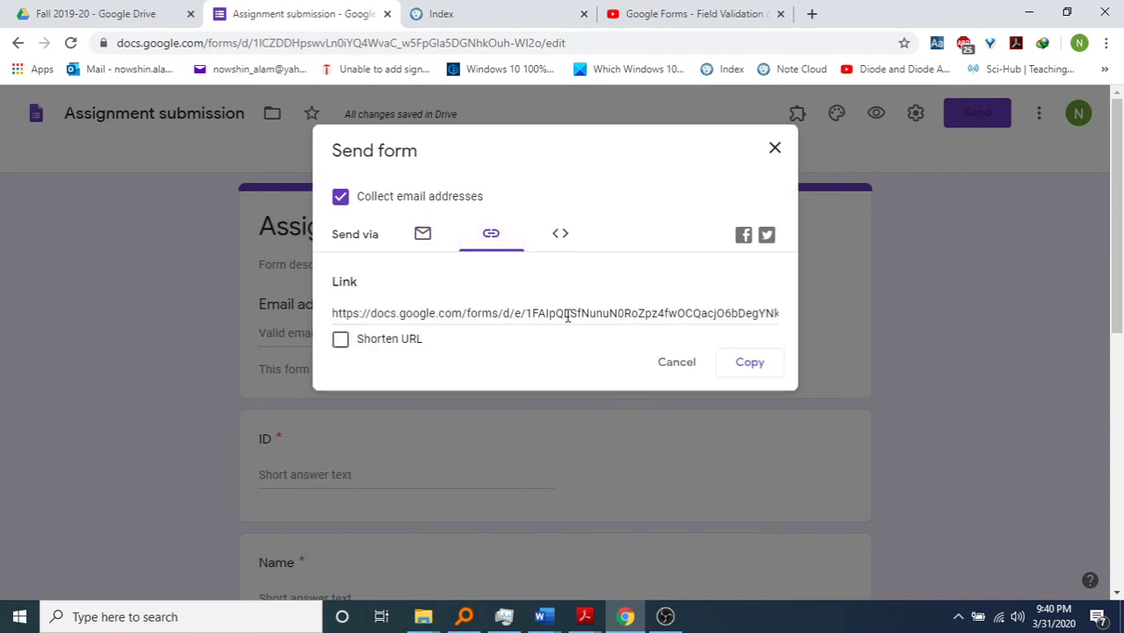
left_click(340, 340)
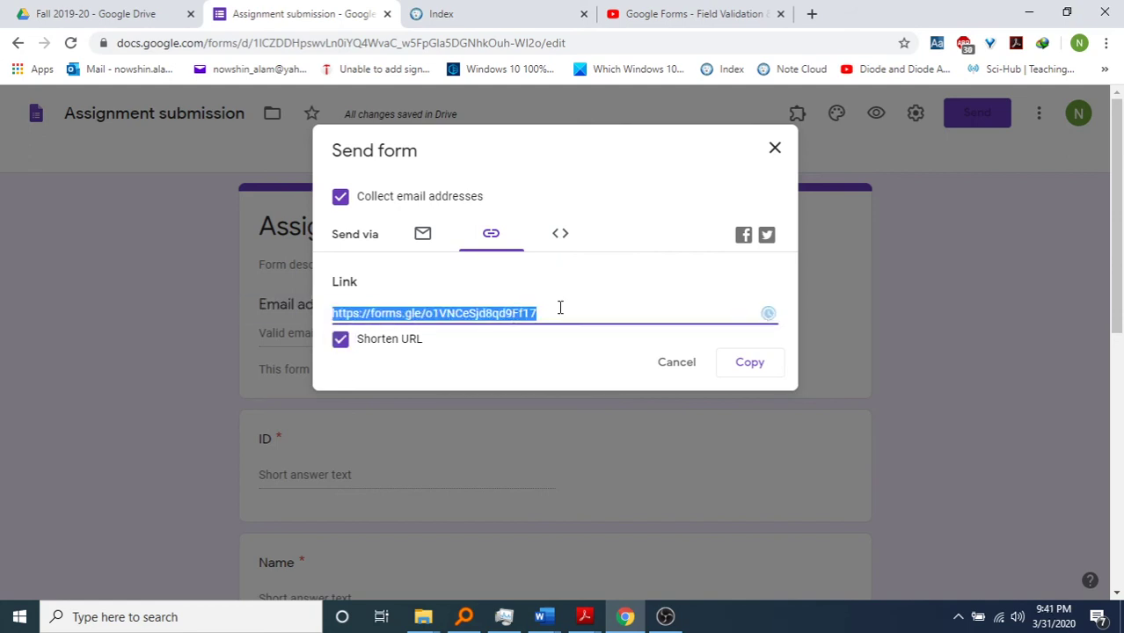
left_click(761, 364)
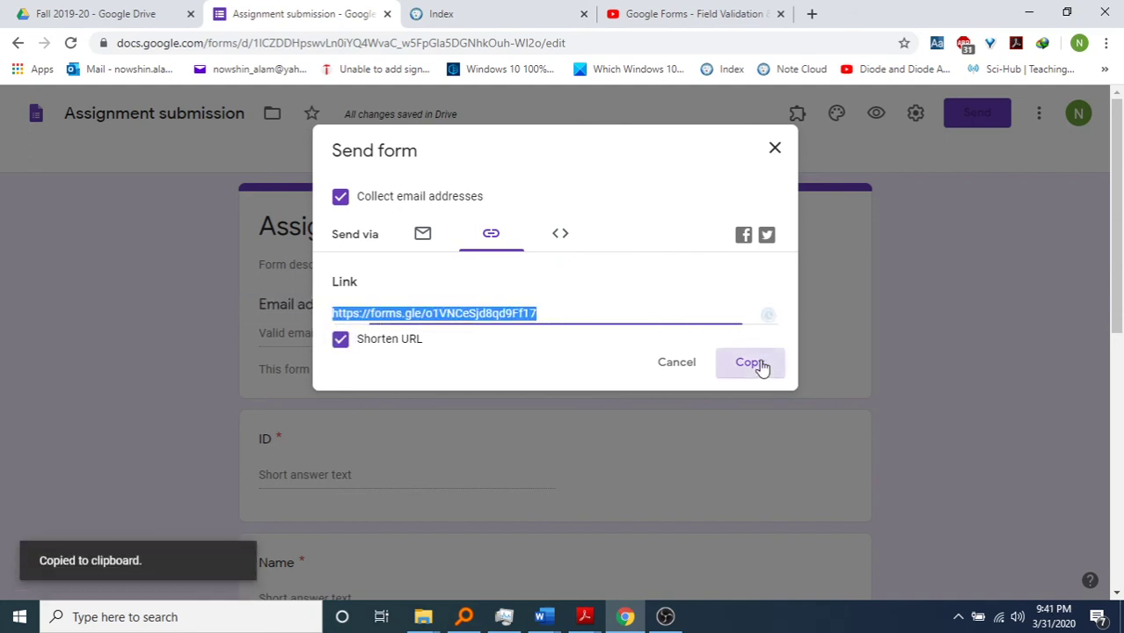
Step: Switch to the AIUB portal and fill the new notice with the copied form link as description and "Assignment soft copy upload link" as subject
left_click(459, 15)
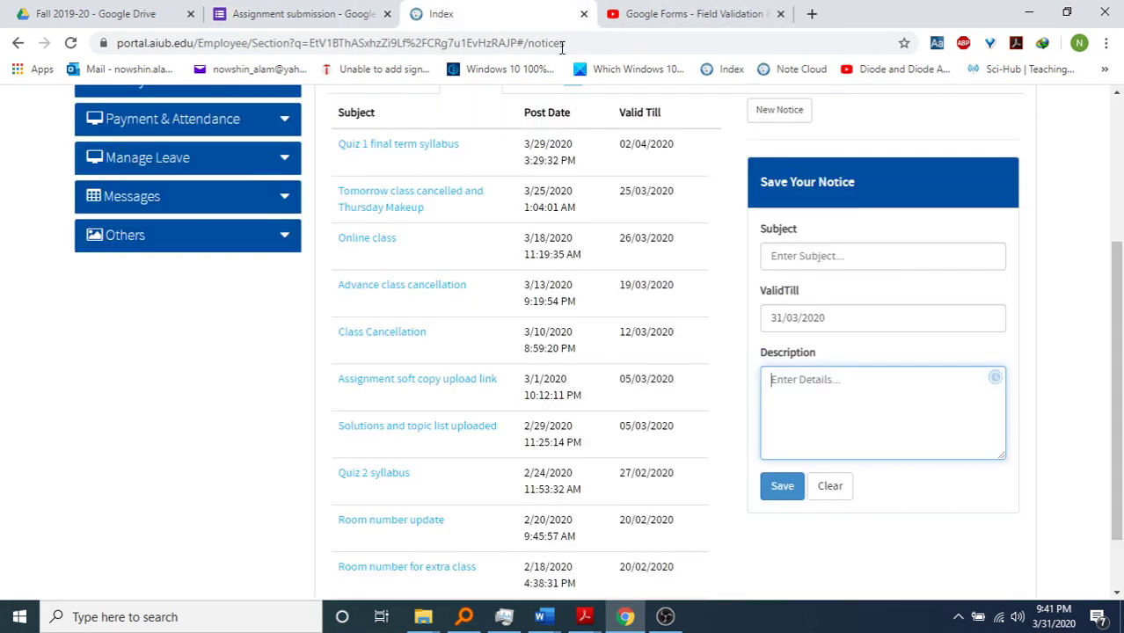
key("ctrl+v")
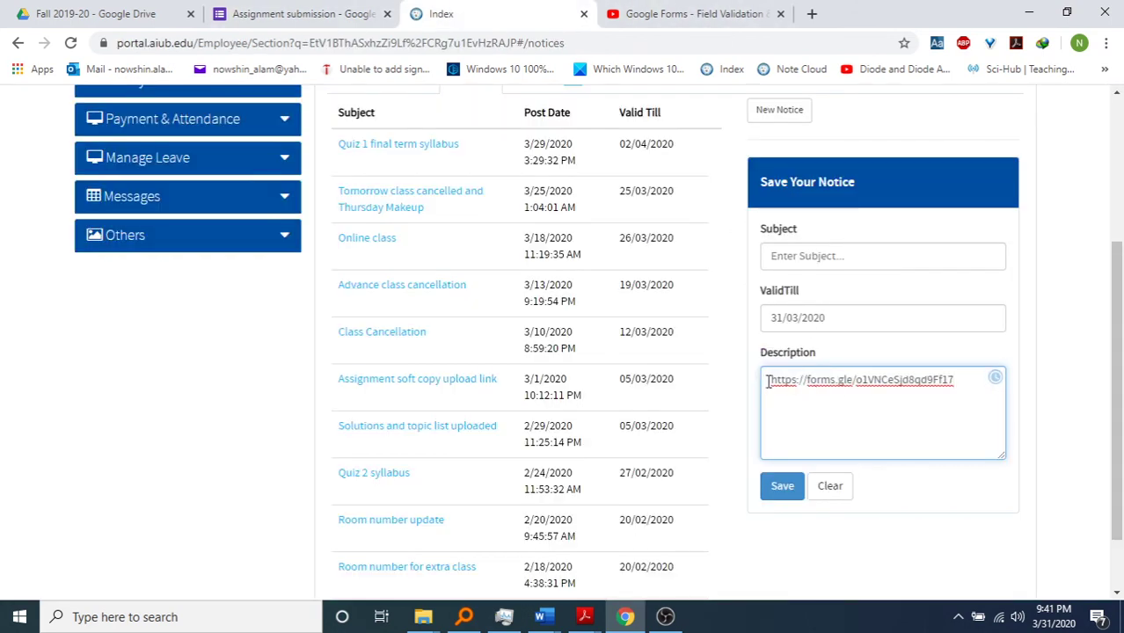
left_click(796, 258)
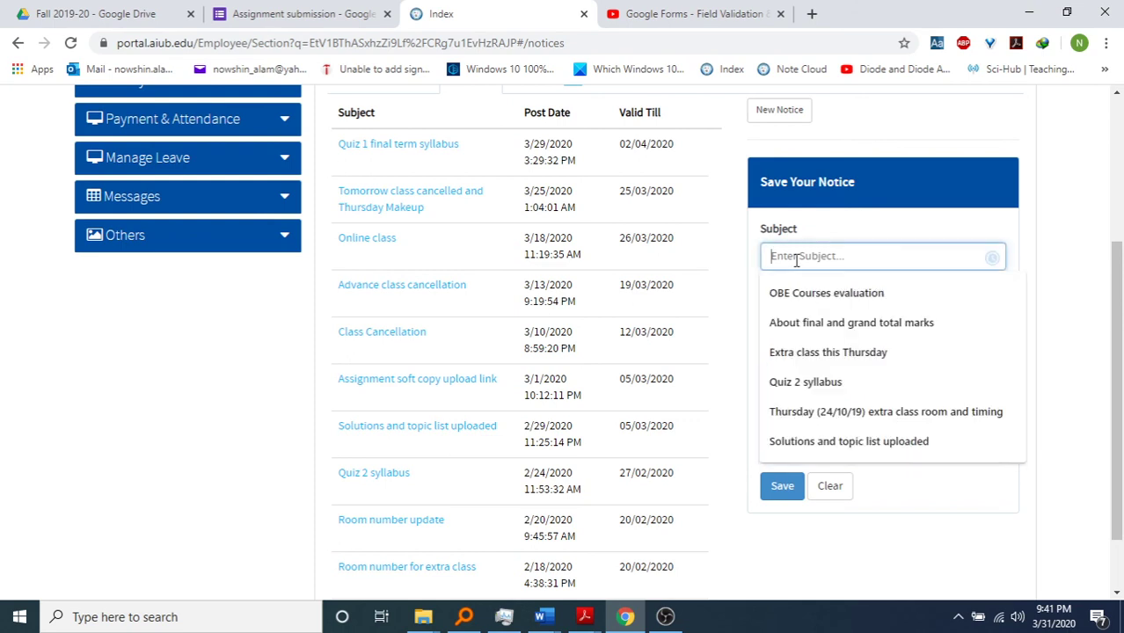
type("Assign")
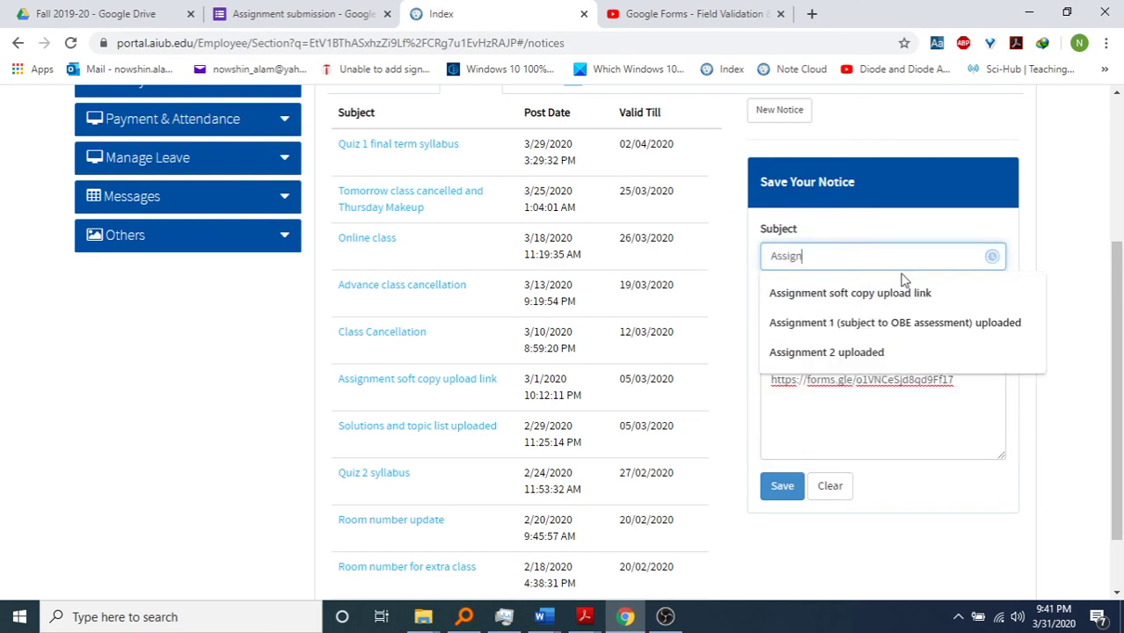
left_click(906, 293)
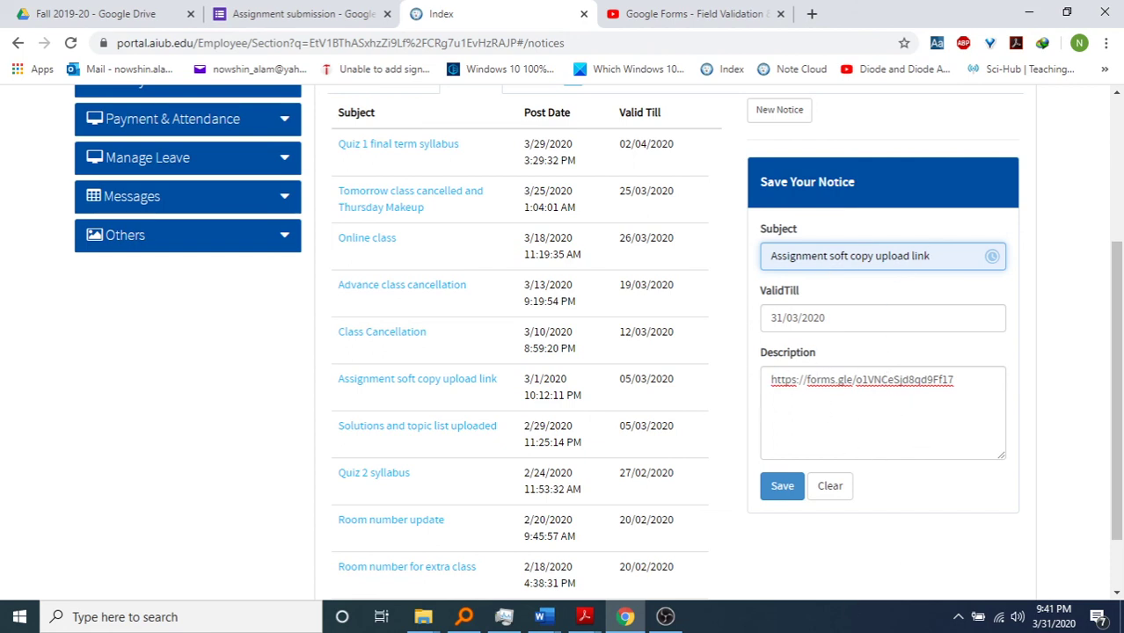
mouse_move(666, 618)
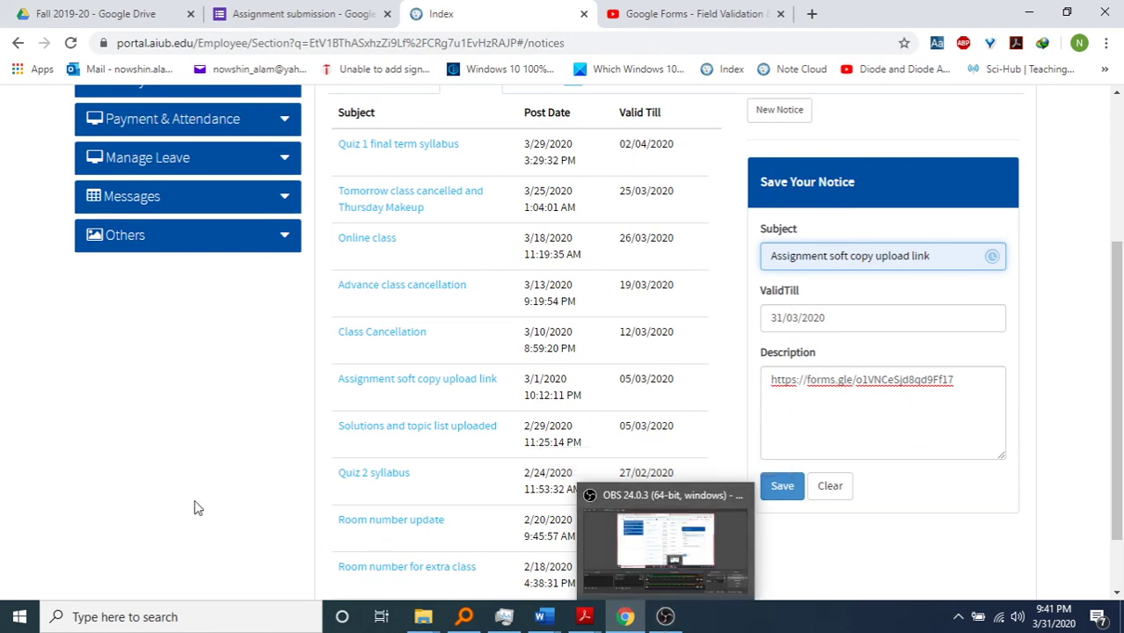